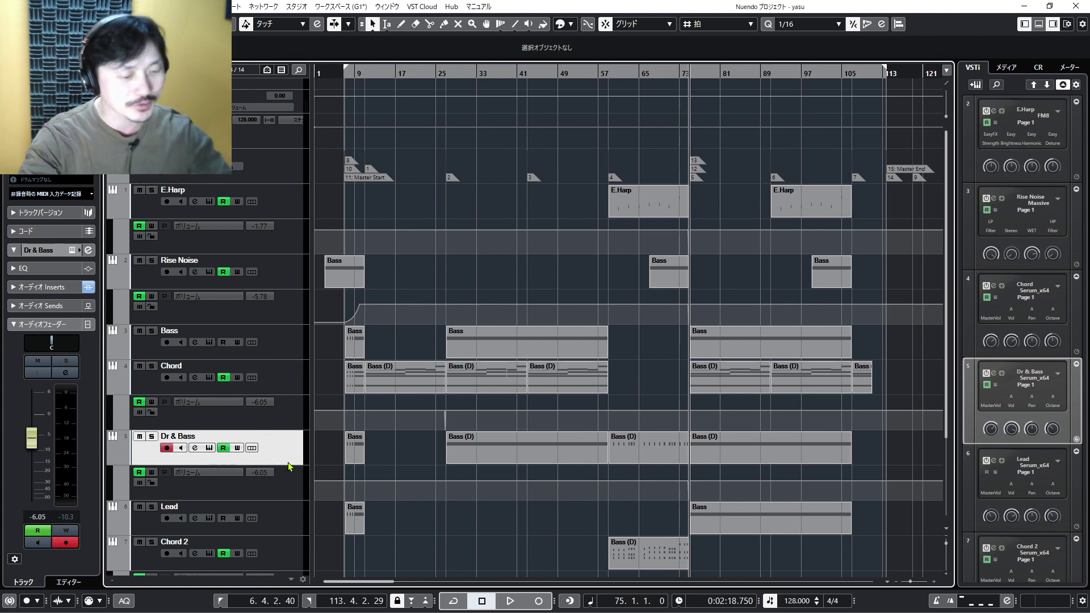
# Open the Serum instrument of the Dr & Bass track, view its Seq preset list, and close the instrument
pyautogui.hotkey('ctrl', 'e')
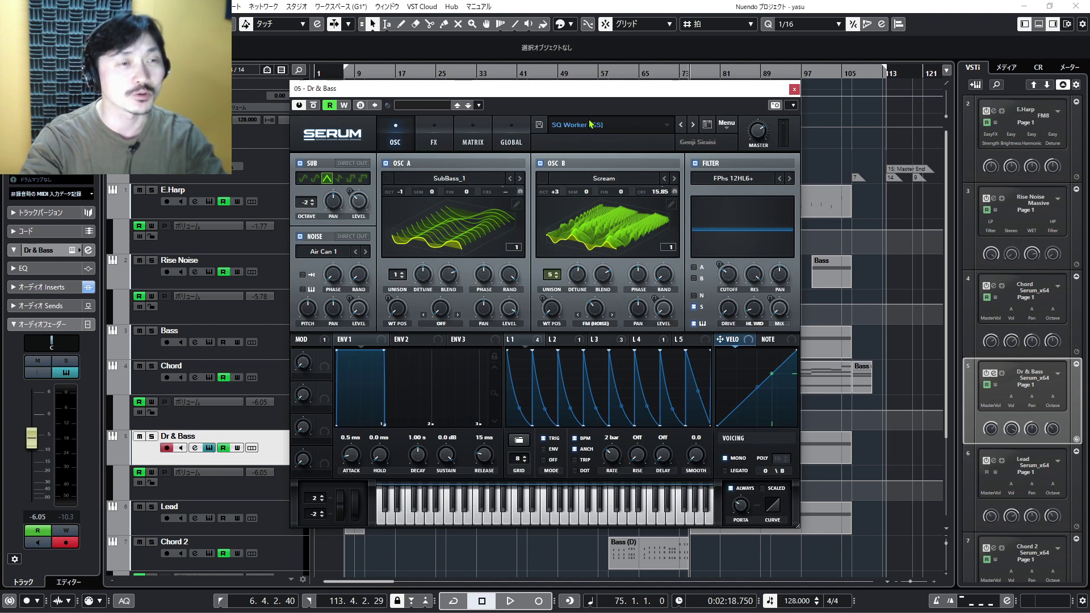
pyautogui.moveTo(535, 92); pyautogui.dragTo(657, 71)
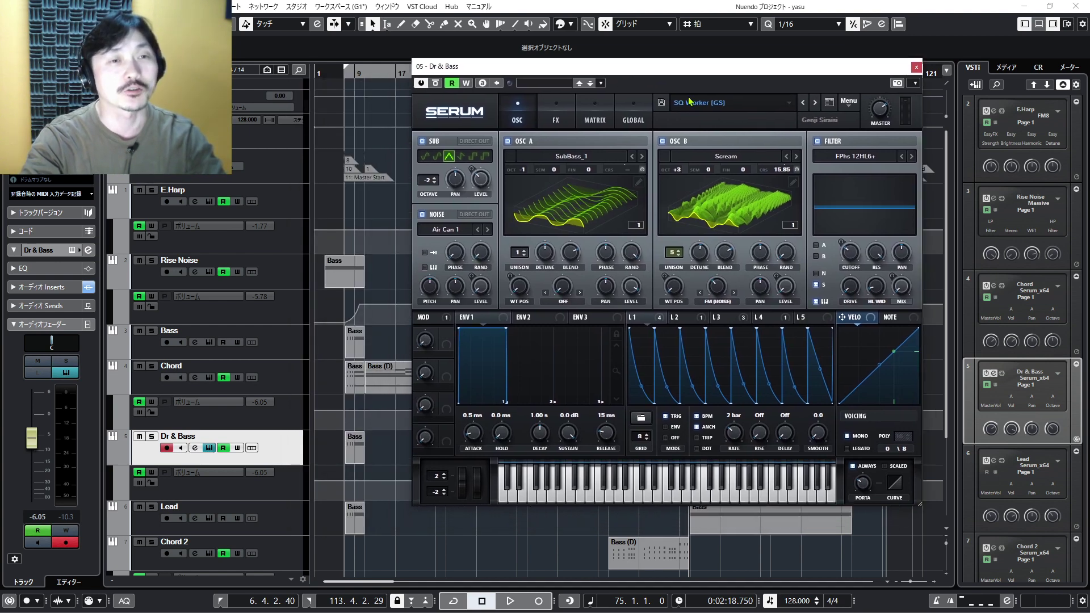
pyautogui.click(732, 103)
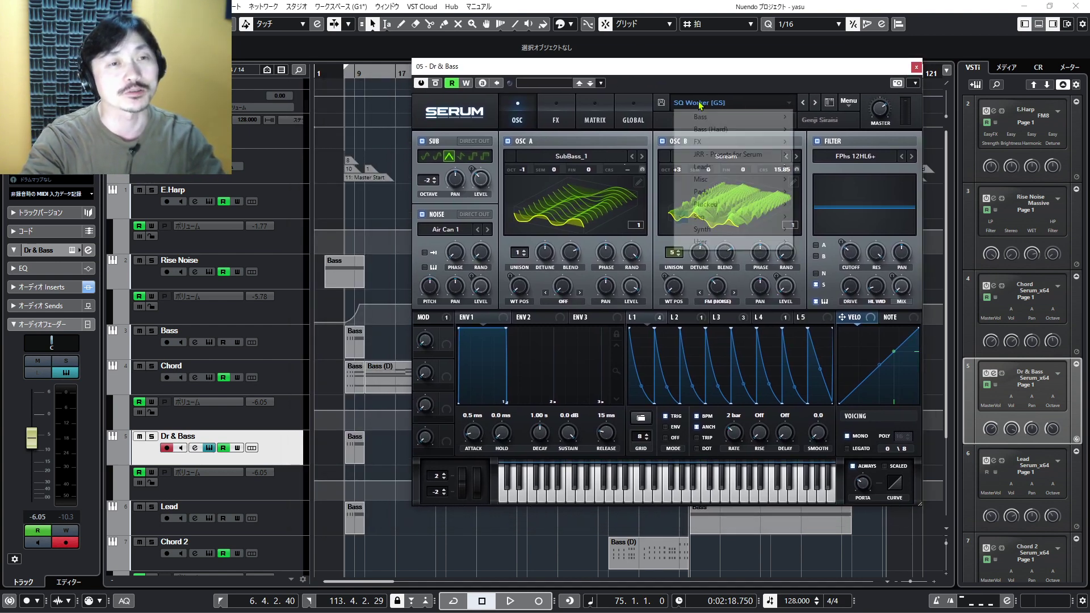
pyautogui.moveTo(731, 221)
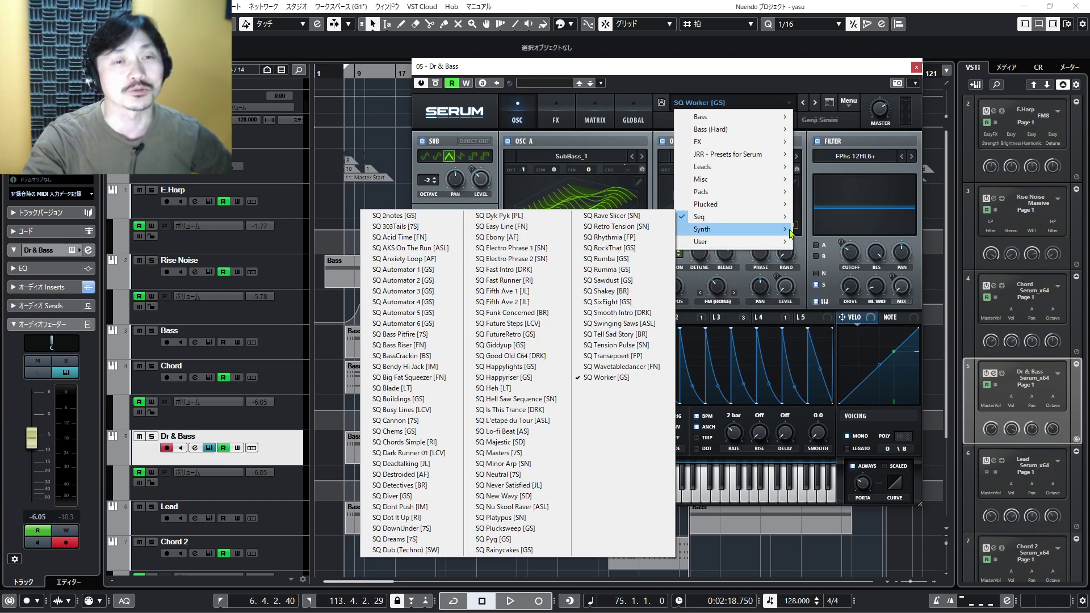
pyautogui.click(754, 87)
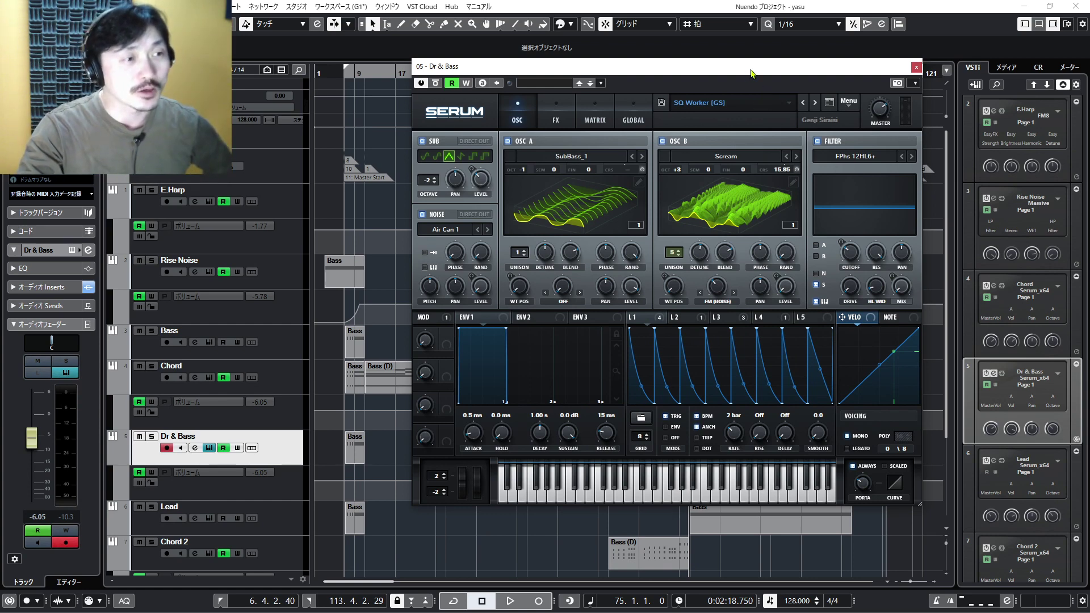
pyautogui.moveTo(750, 72); pyautogui.dragTo(848, 89)
pyautogui.click(1013, 83)
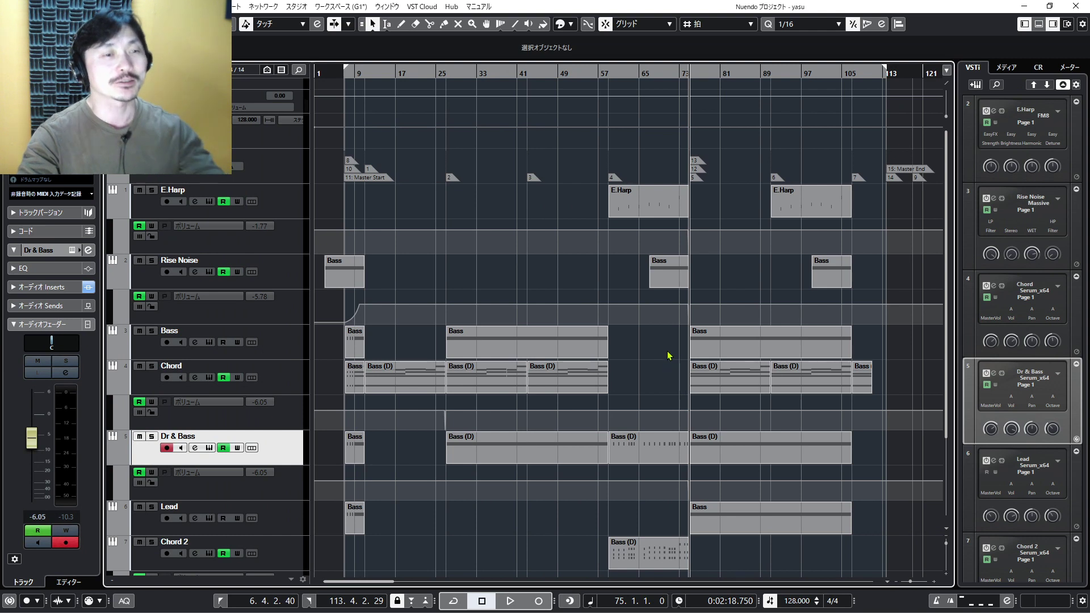
# Play the full arrangement from bar 3 and stop around bar 32
pyautogui.press('Home')
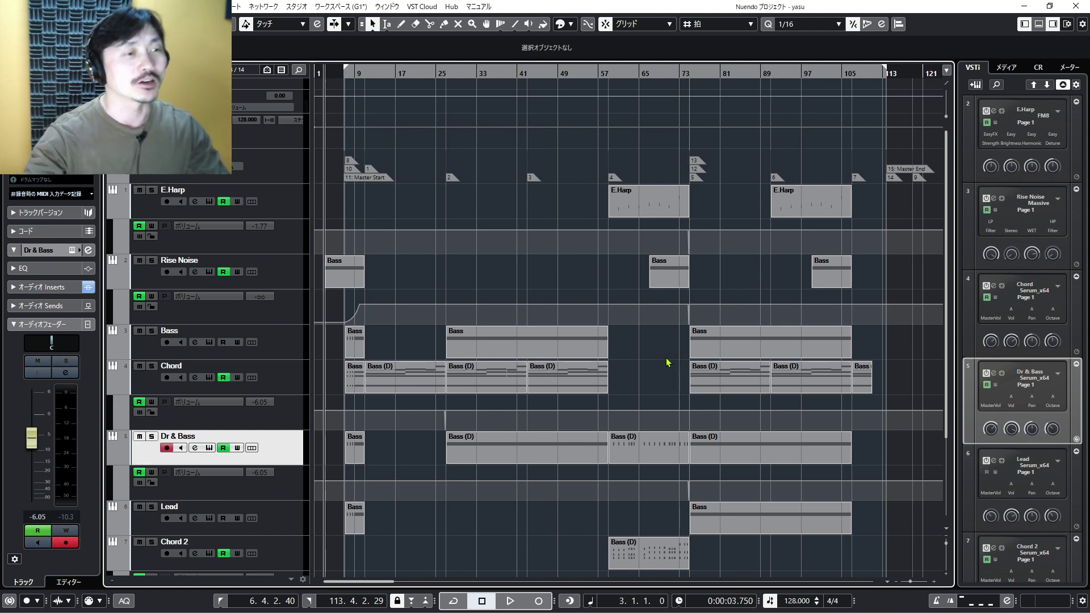
pyautogui.press('space')
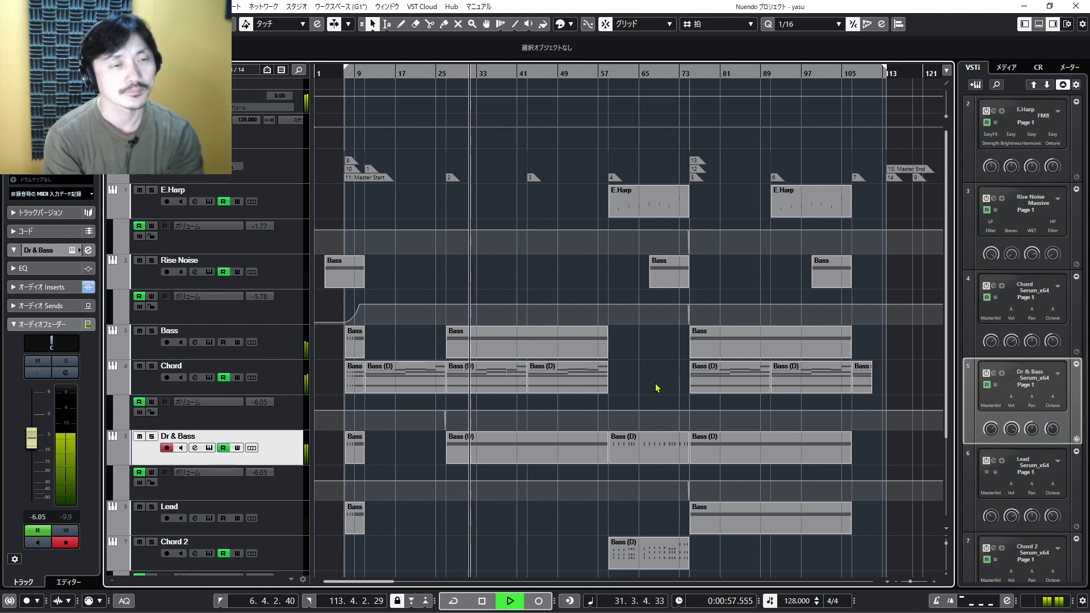
pyautogui.press('space')
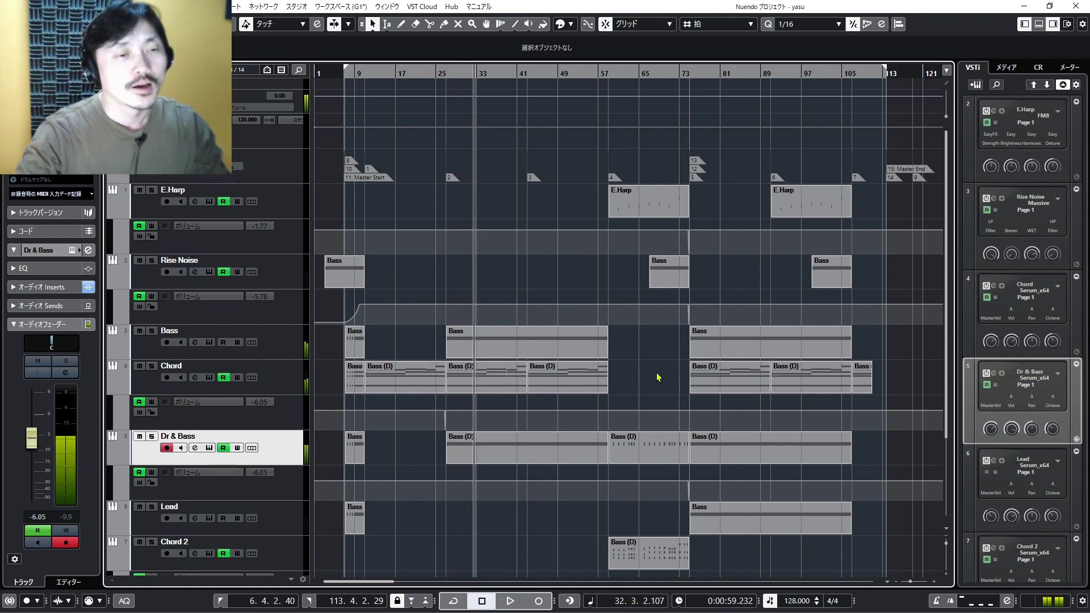
# Jump ahead to bar 43, select the Chord event at bar 11, and play the later sections up to about bar 91
pyautogui.hotkey('shift', 'n')
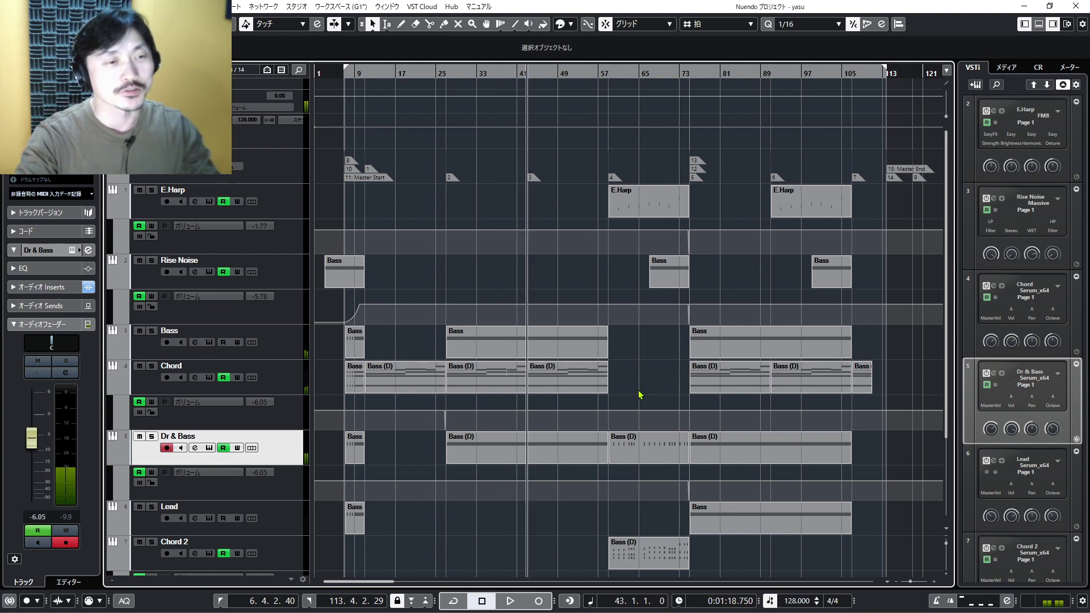
pyautogui.click(390, 367)
pyautogui.scroll(5, 427, 373)
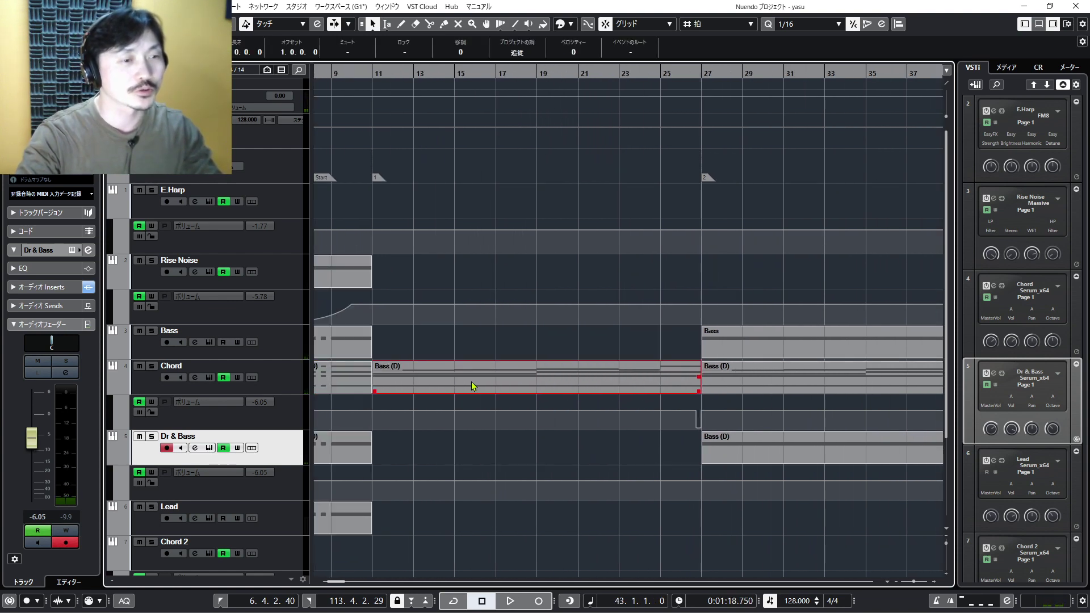
pyautogui.scroll(-5, 485, 364)
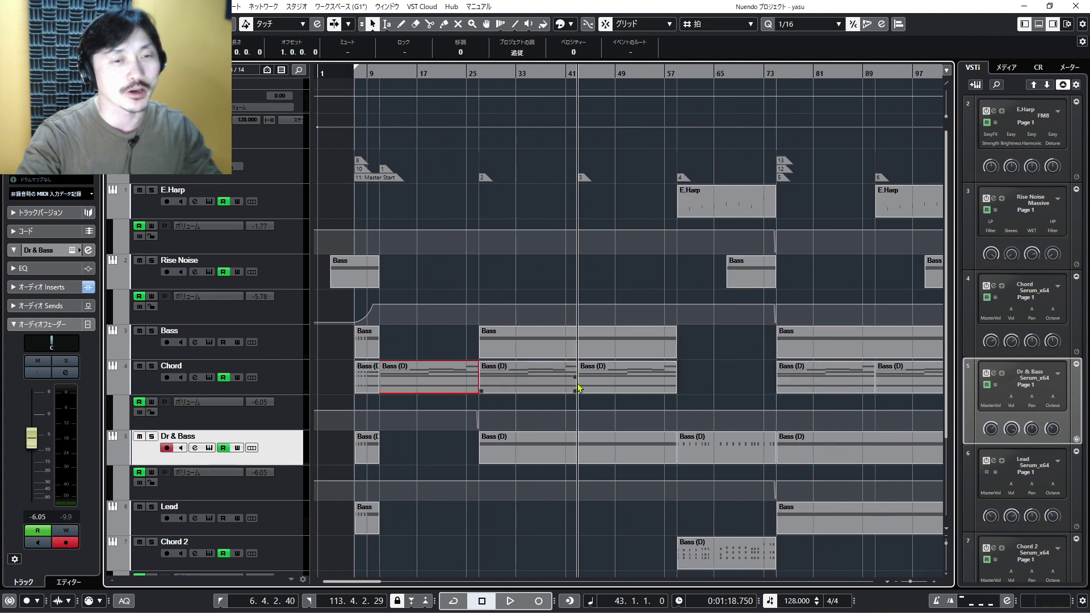
pyautogui.press('KP_Add')
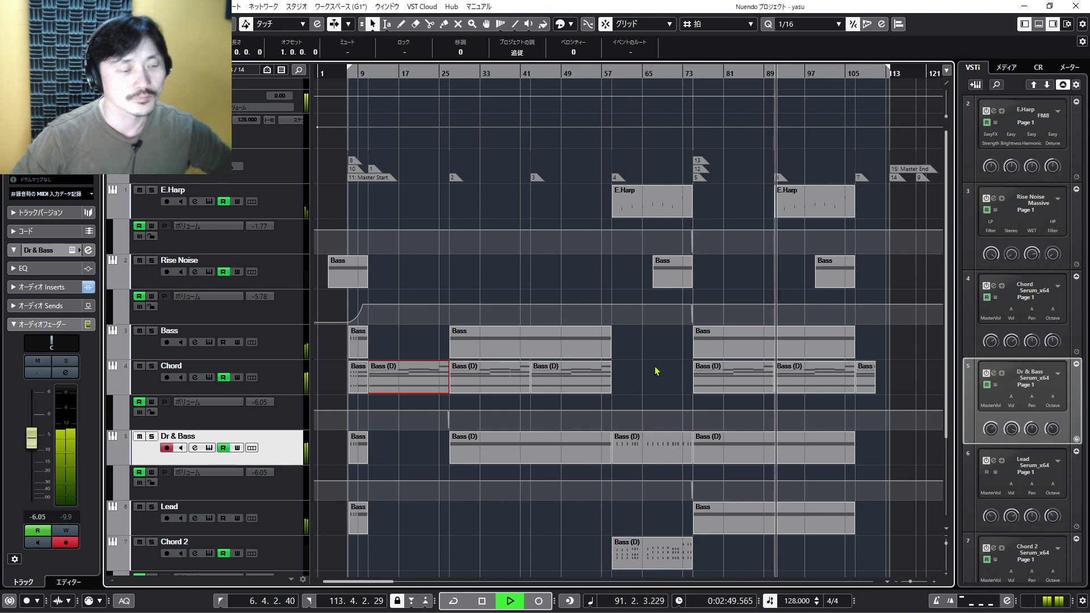
pyautogui.press('space')
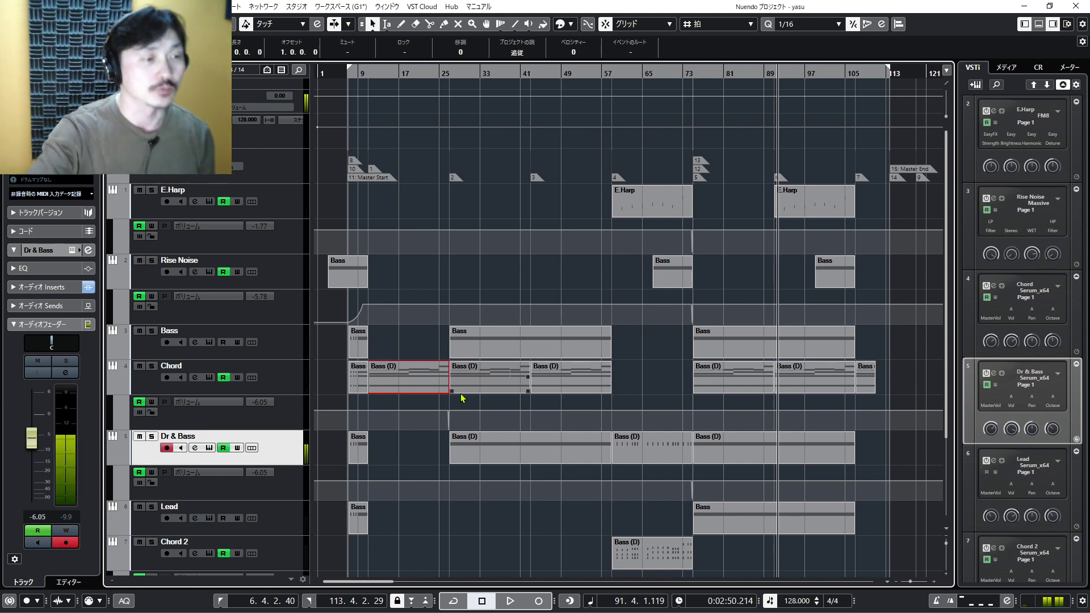
# Solo the Chord track, listen to it from bar 91, and turn the solo off
pyautogui.click(291, 388)
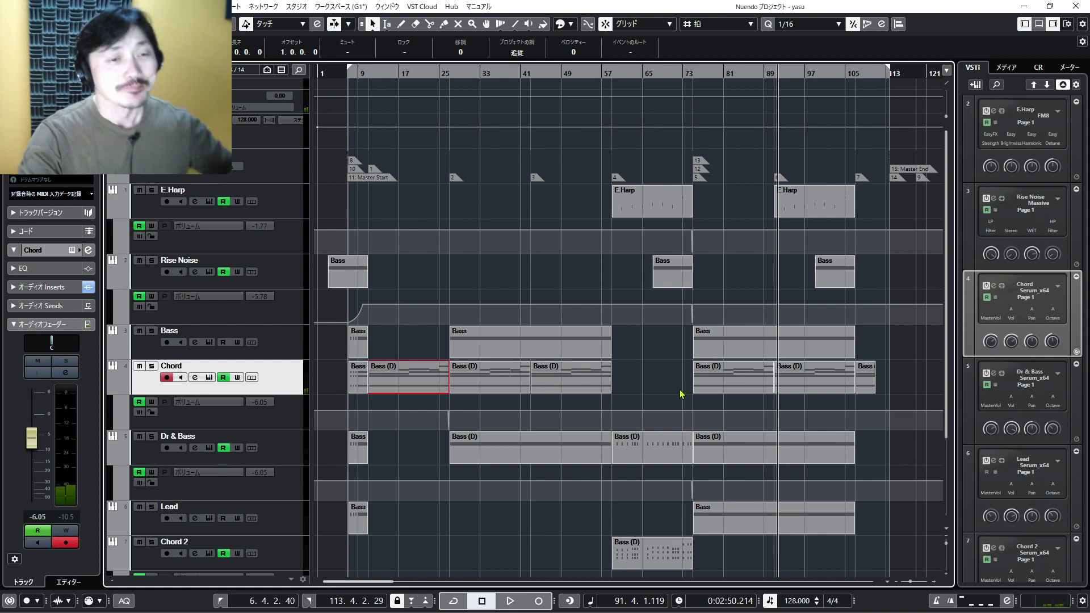
pyautogui.click(659, 386)
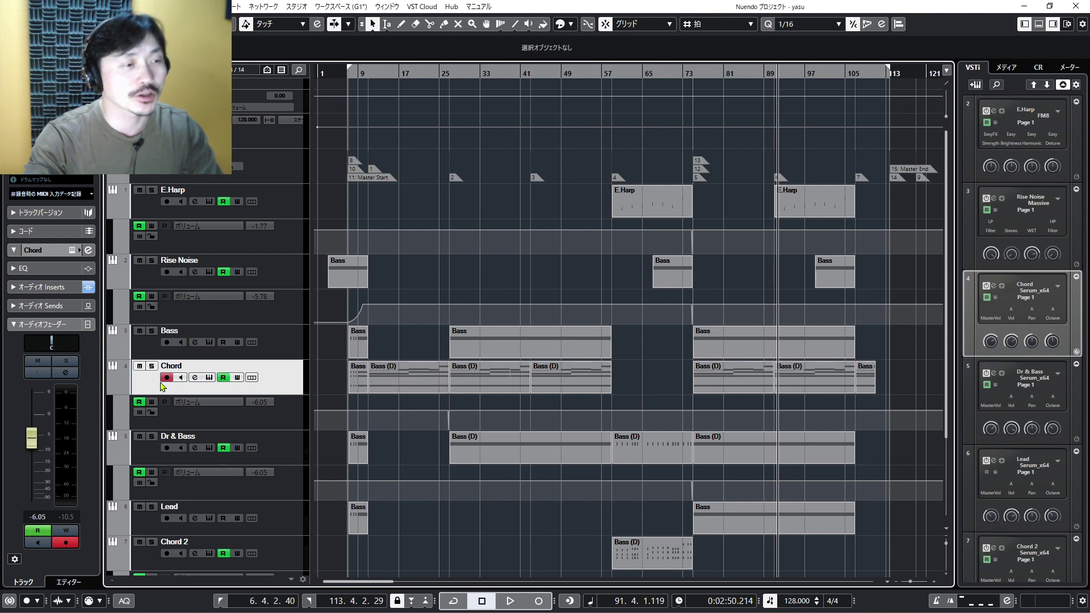
pyautogui.click(152, 366)
pyautogui.press('space')
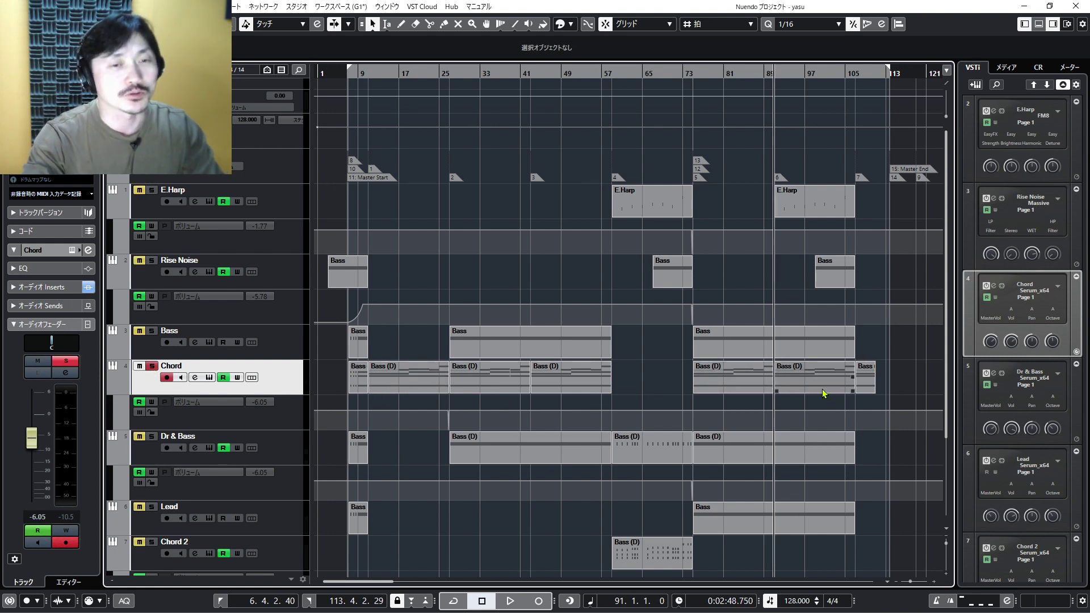
pyautogui.press('space')
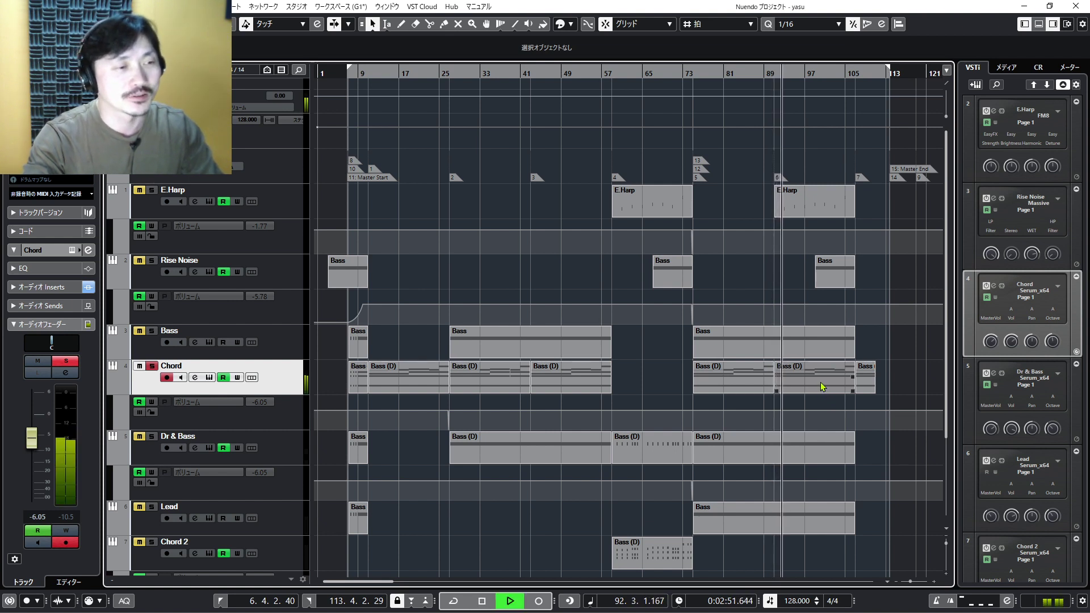
pyautogui.press('space')
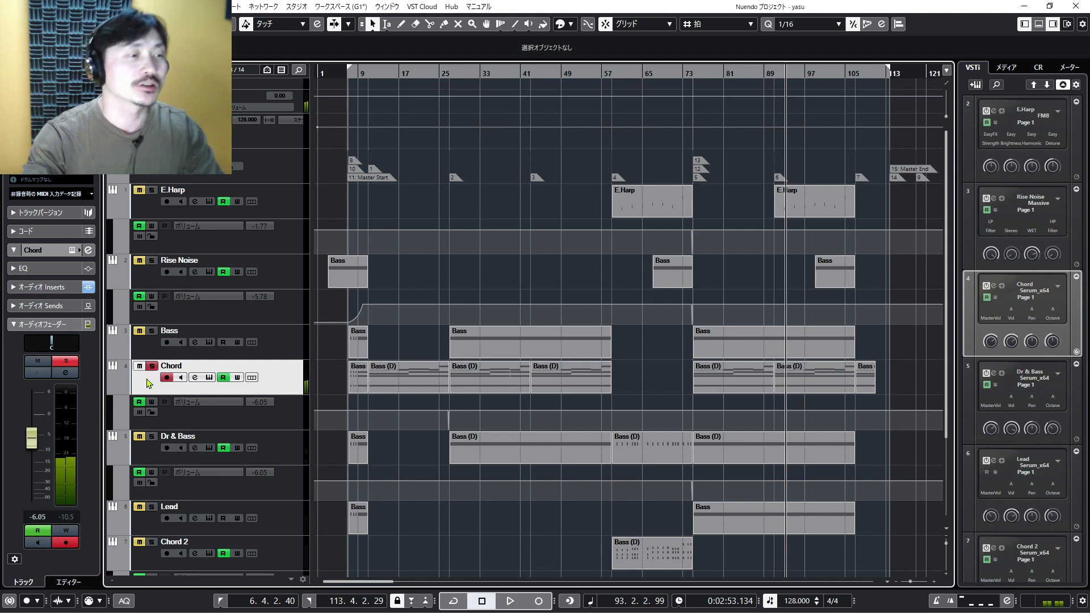
pyautogui.press('s')
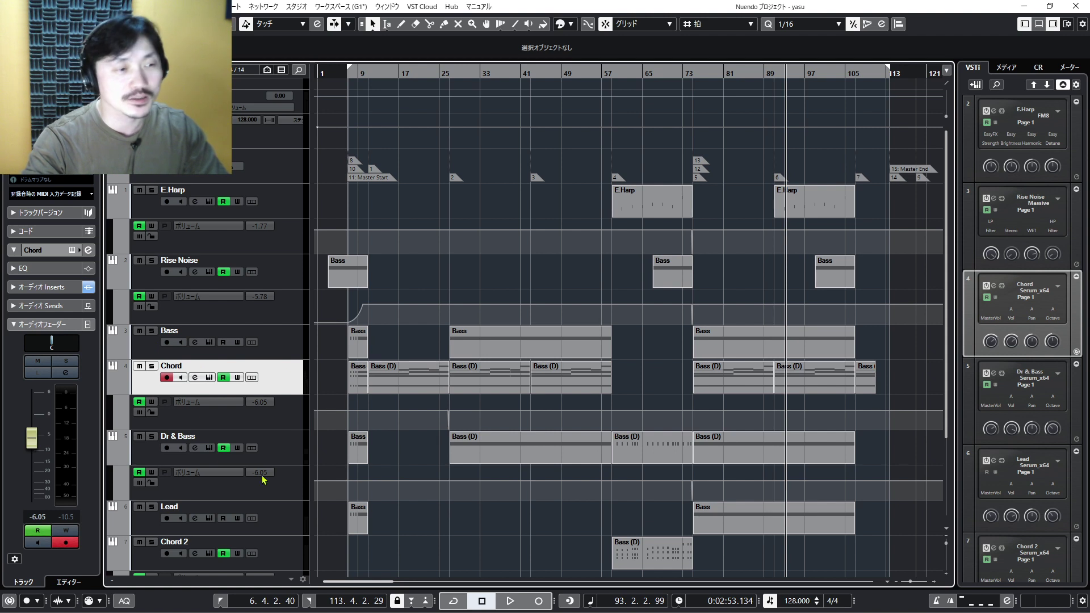
# Solo the Dr & Bass track, listen to it from bar 91, and turn the solo off
pyautogui.click(276, 448)
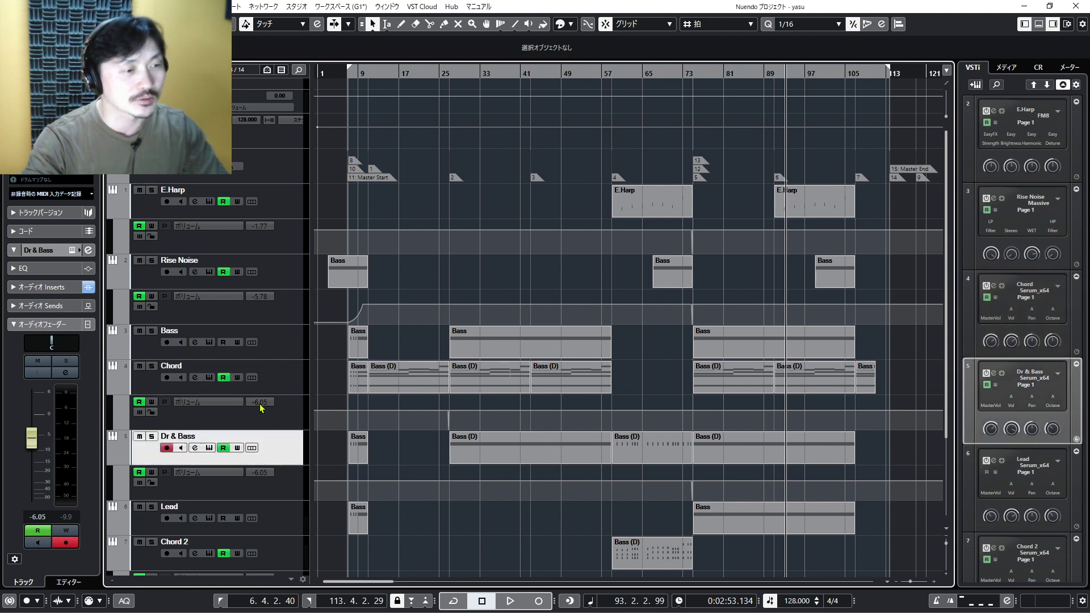
pyautogui.click(153, 437)
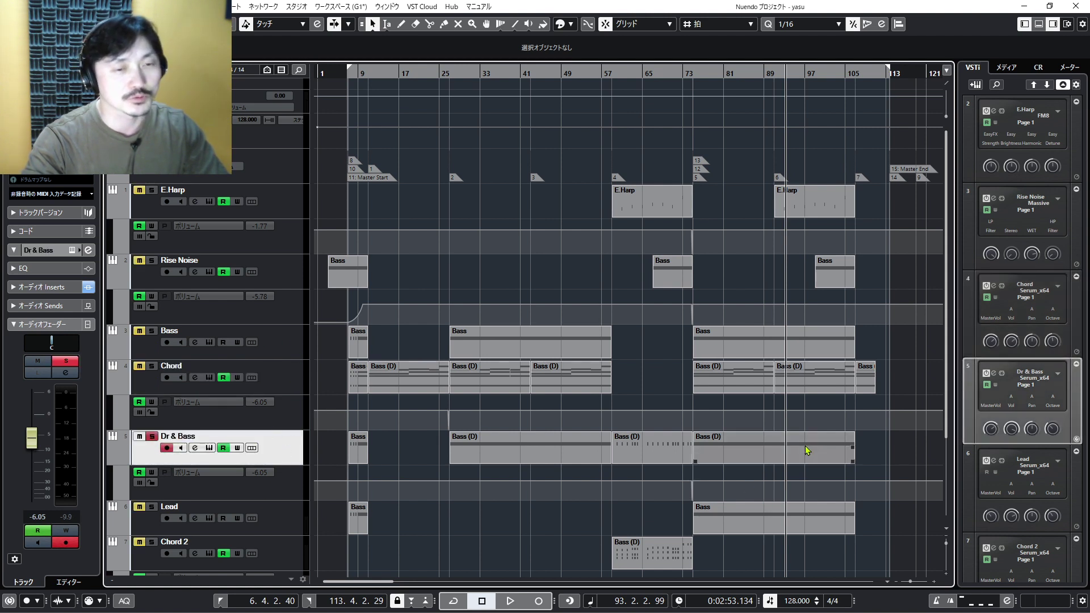
pyautogui.press('KP_Subtract')
pyautogui.press('KP_Subtract')
pyautogui.press('KP_Subtract')
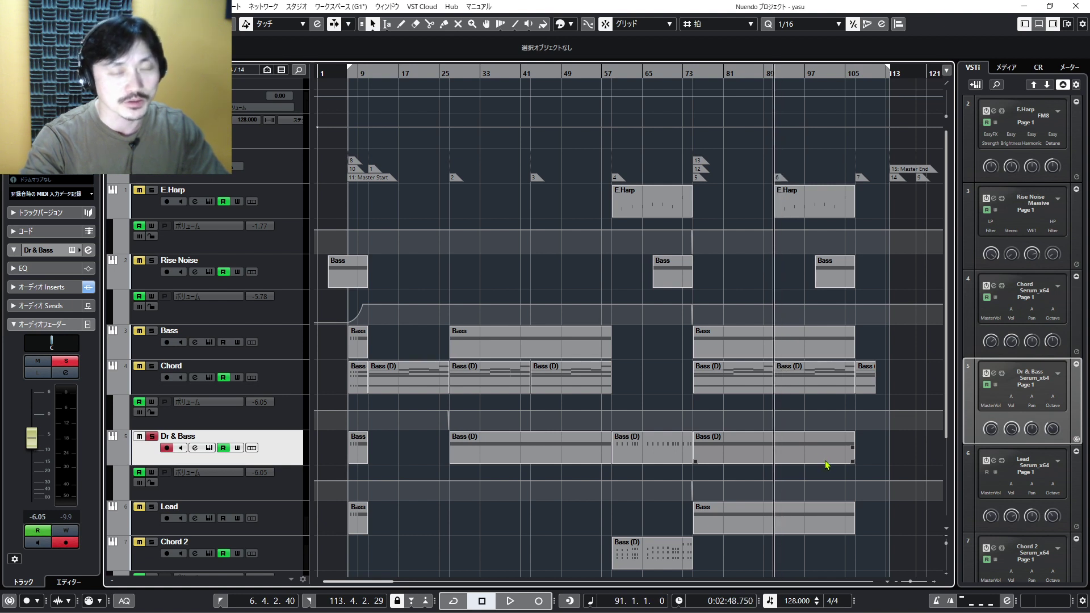
pyautogui.press('space')
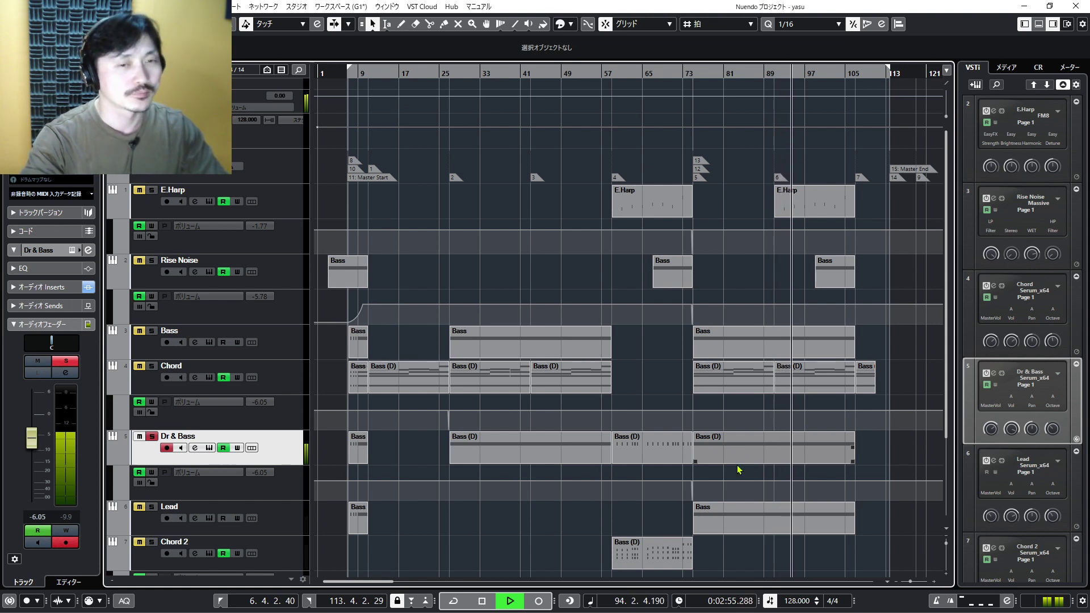
pyautogui.press('space')
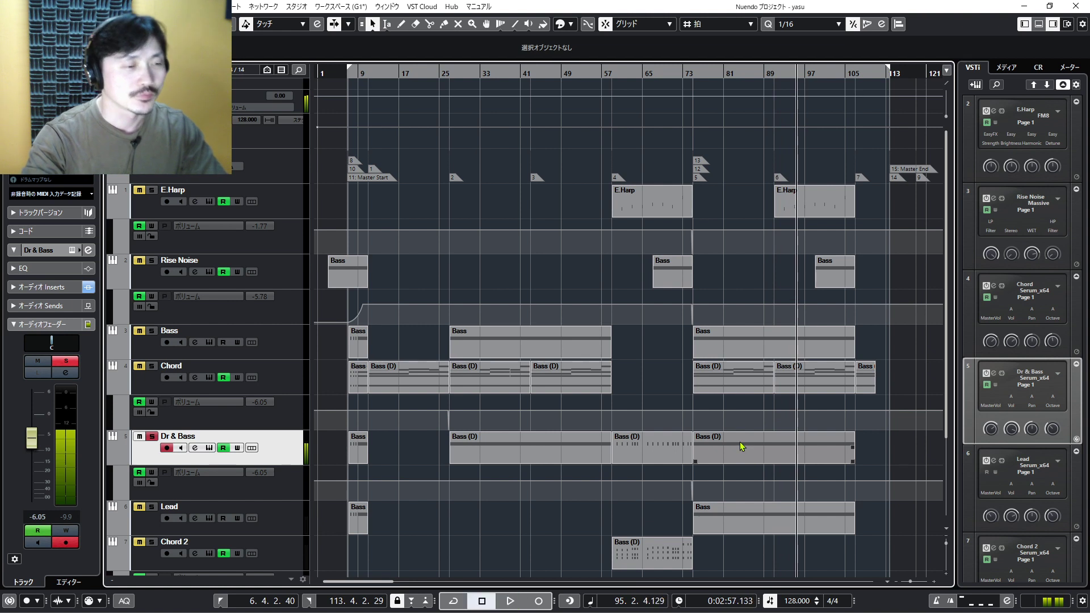
pyautogui.click(151, 436)
# Solo the Bass track, listen to it from bar 91, and turn the solo off
pyautogui.click(275, 340)
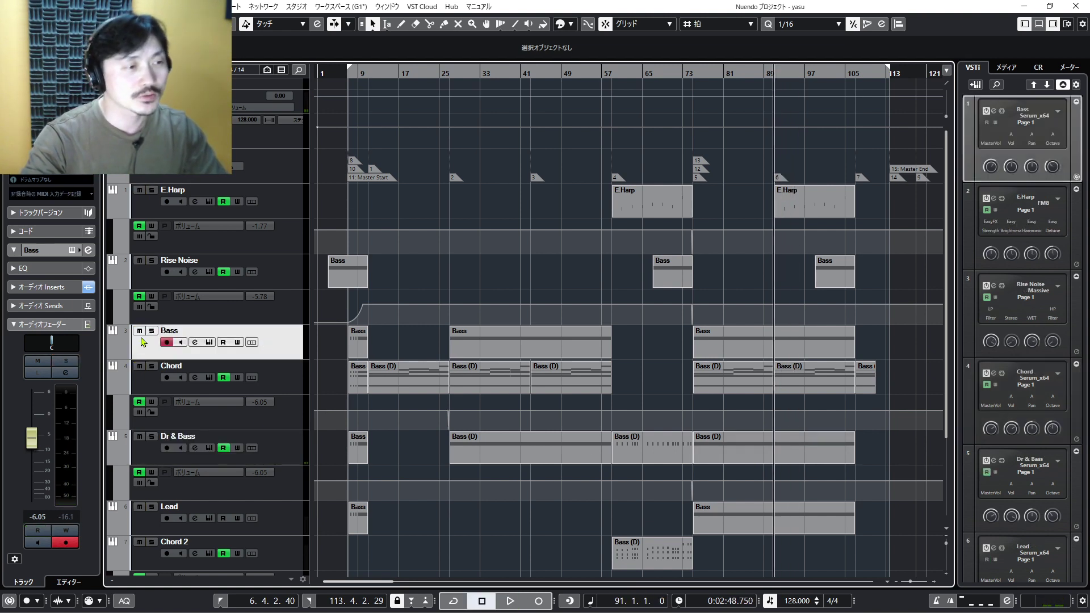
pyautogui.click(152, 331)
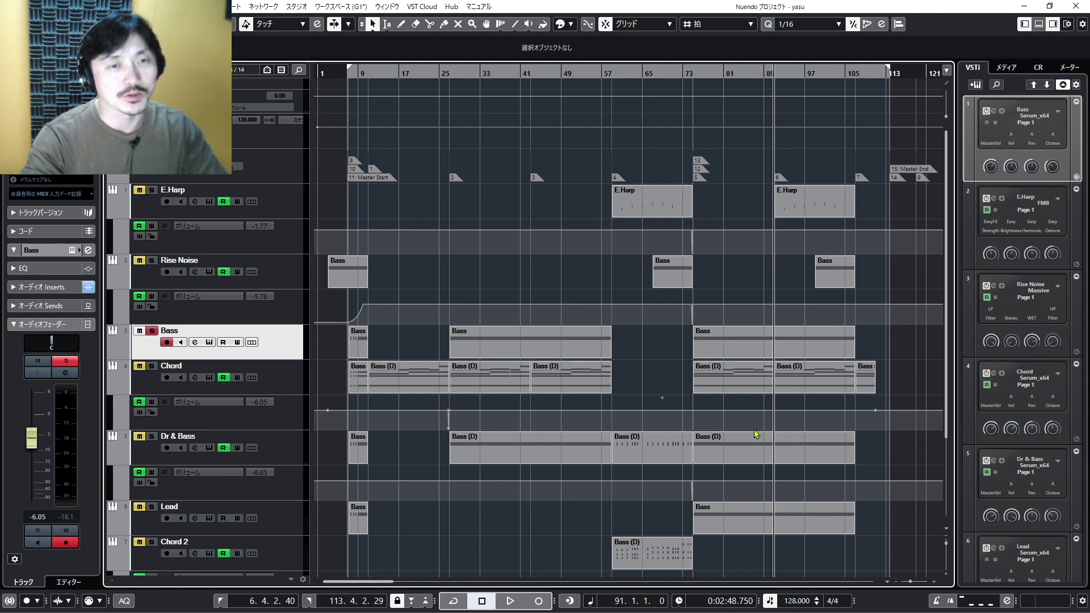
pyautogui.press('space')
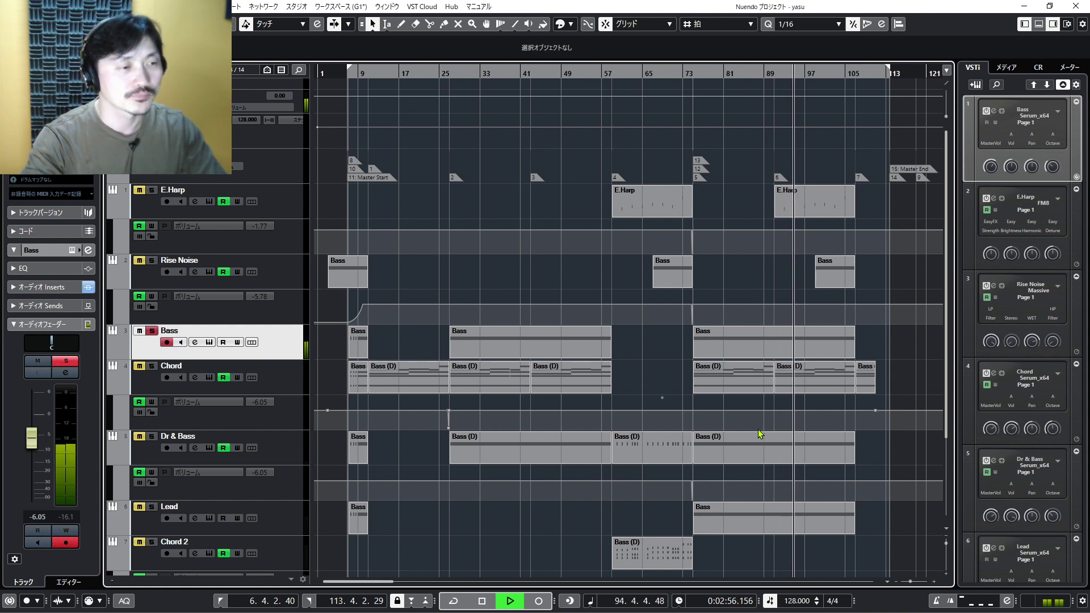
pyautogui.press('space')
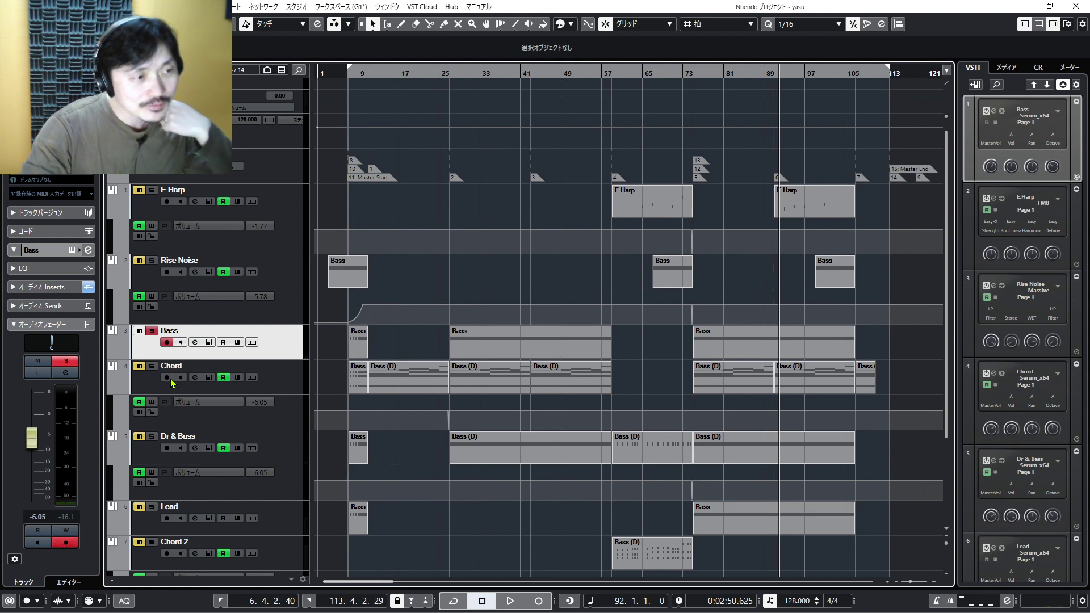
pyautogui.click(151, 331)
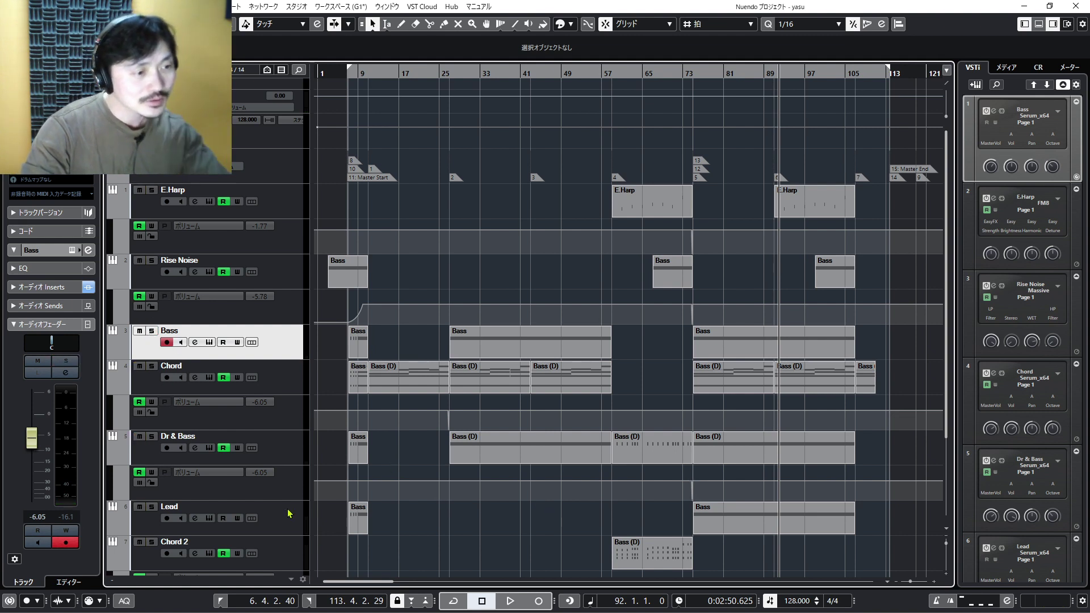
# Solo the Lead track, listen to its long part up to about bar 83, and turn the solo off
pyautogui.click(271, 518)
pyautogui.press('s')
pyautogui.press('KP_Subtract')
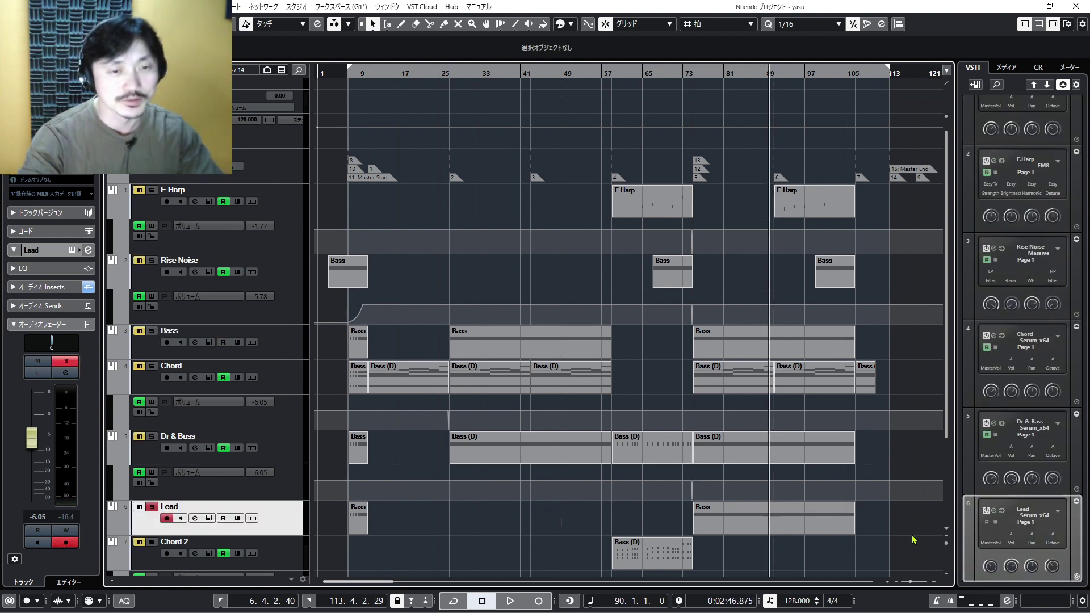
pyautogui.press('space')
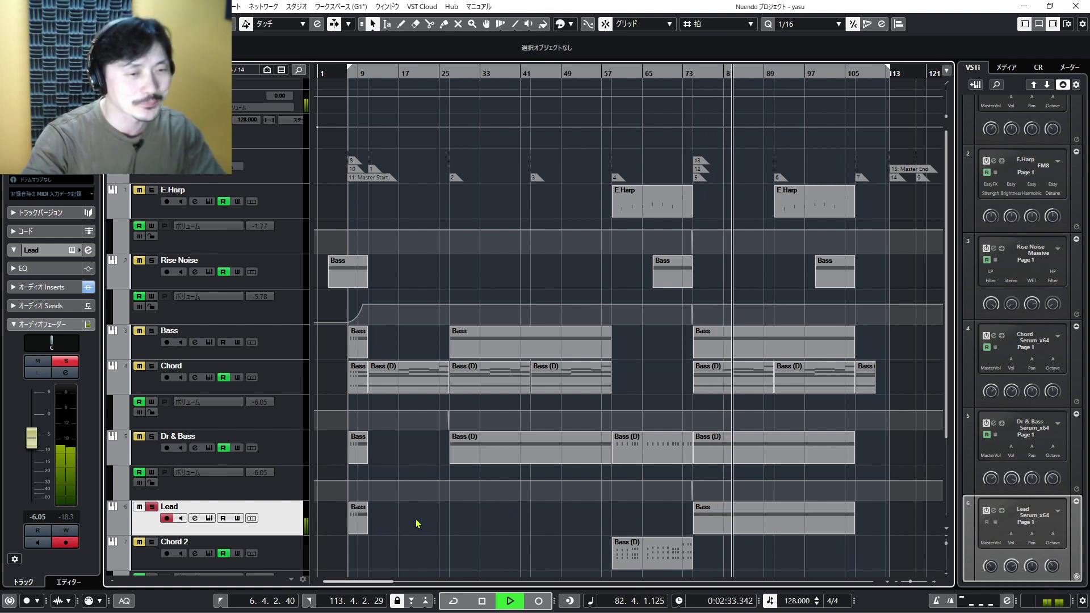
pyautogui.press('space')
pyautogui.click(152, 506)
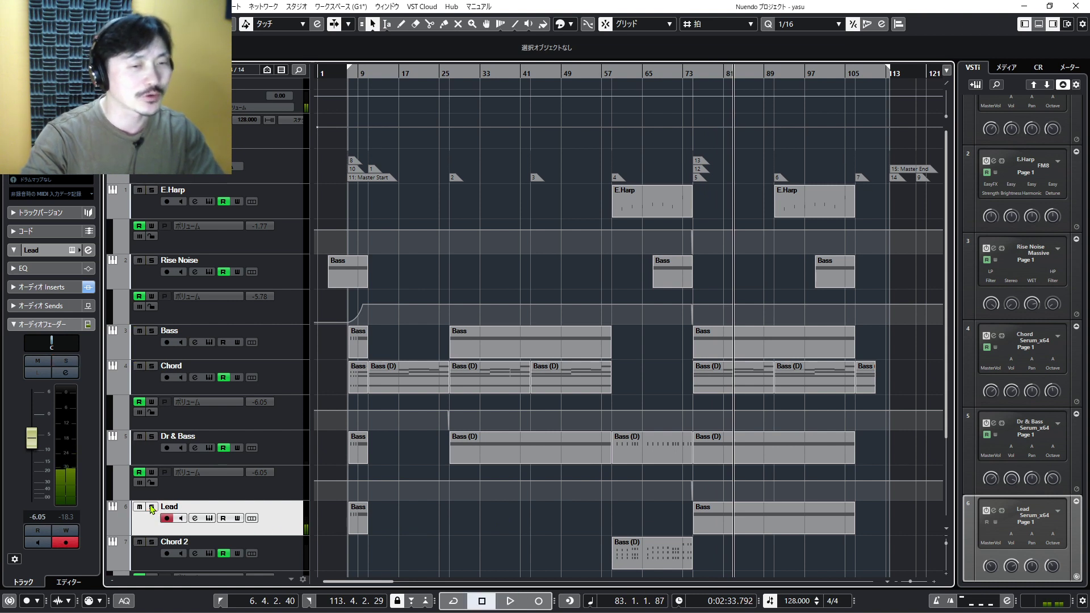
pyautogui.click(748, 526)
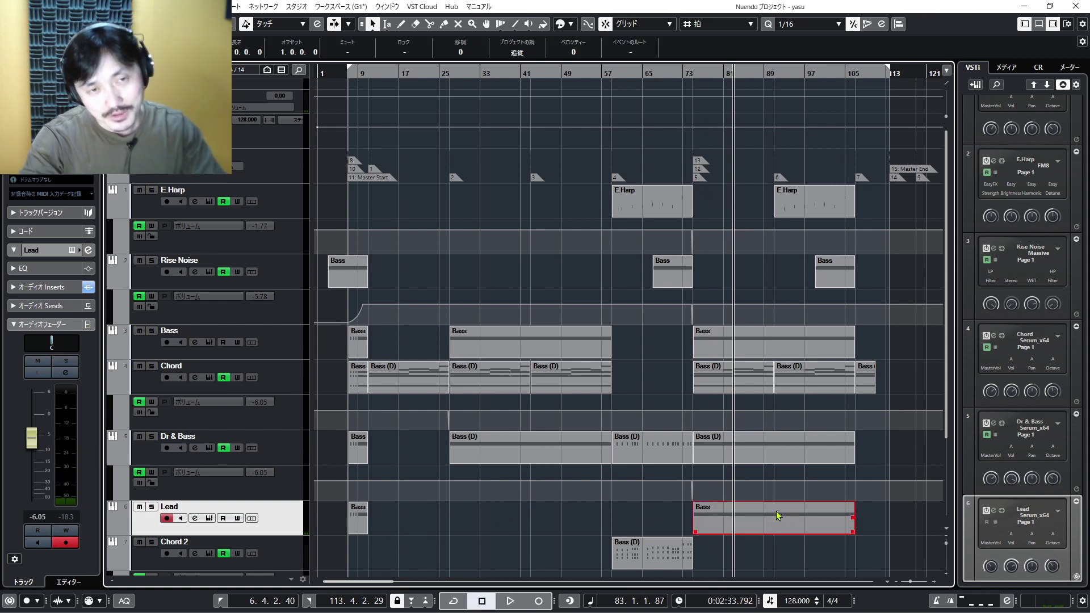
pyautogui.scroll(2, 778, 516)
pyautogui.hscroll(-4, 785, 515)
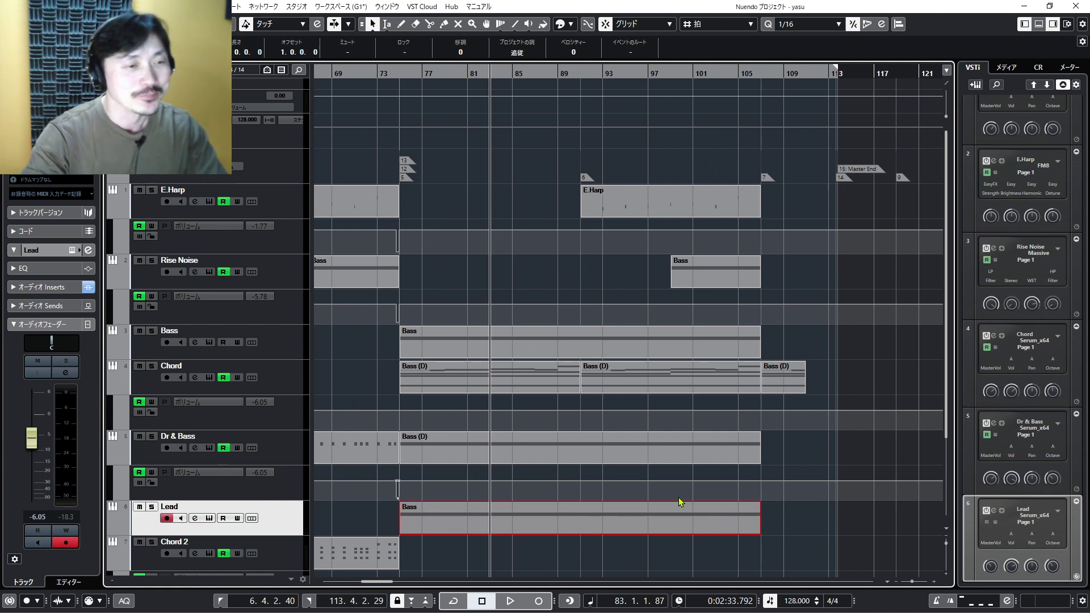
# Solo the Dr & Bass track, move the playback position to bar 59 and select the track's part starting there
pyautogui.hscroll(-3, 559, 515)
pyautogui.hscroll(-3, 559, 515)
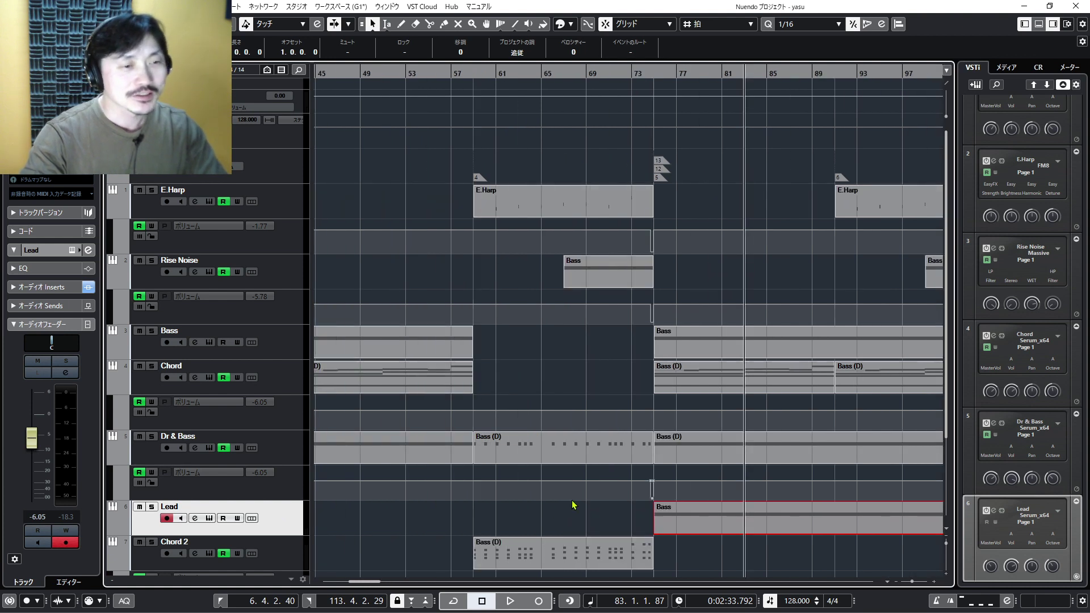
pyautogui.scroll(-1, 573, 508)
pyautogui.click(293, 457)
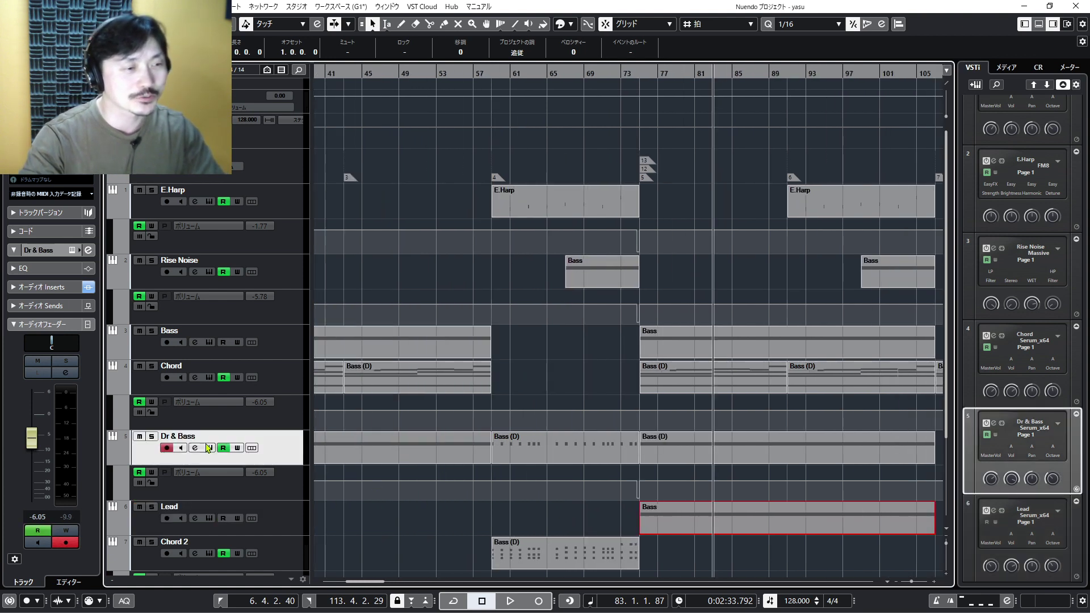
pyautogui.press('s')
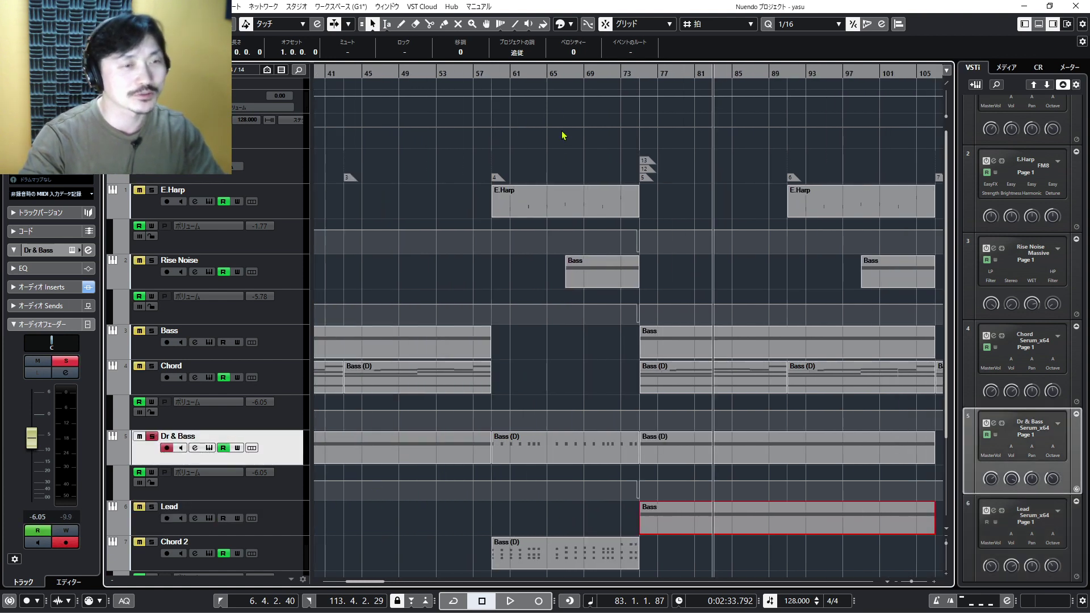
pyautogui.click(502, 78)
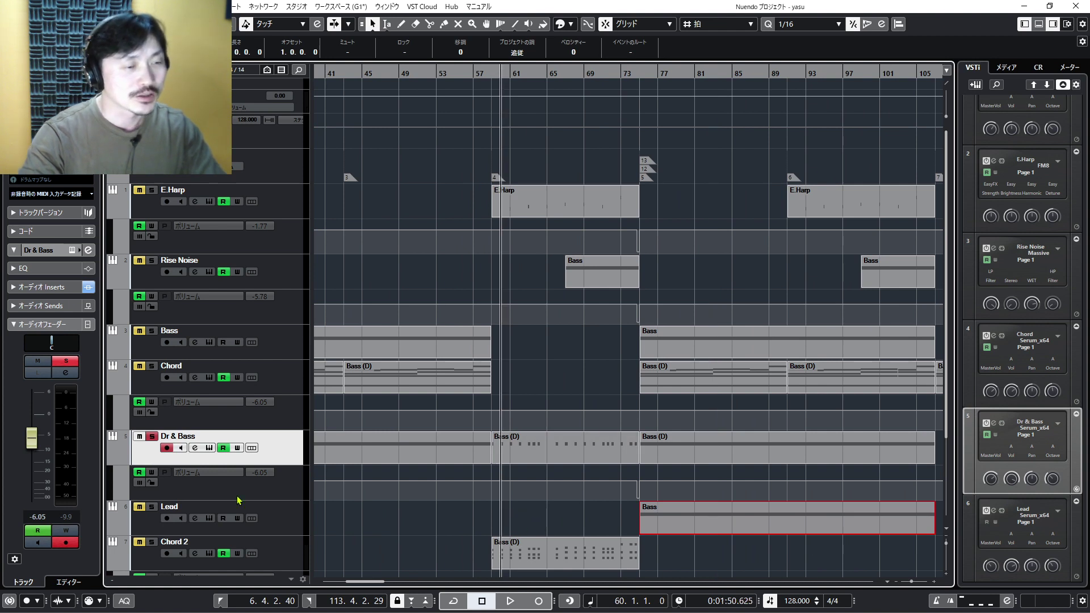
pyautogui.press('s')
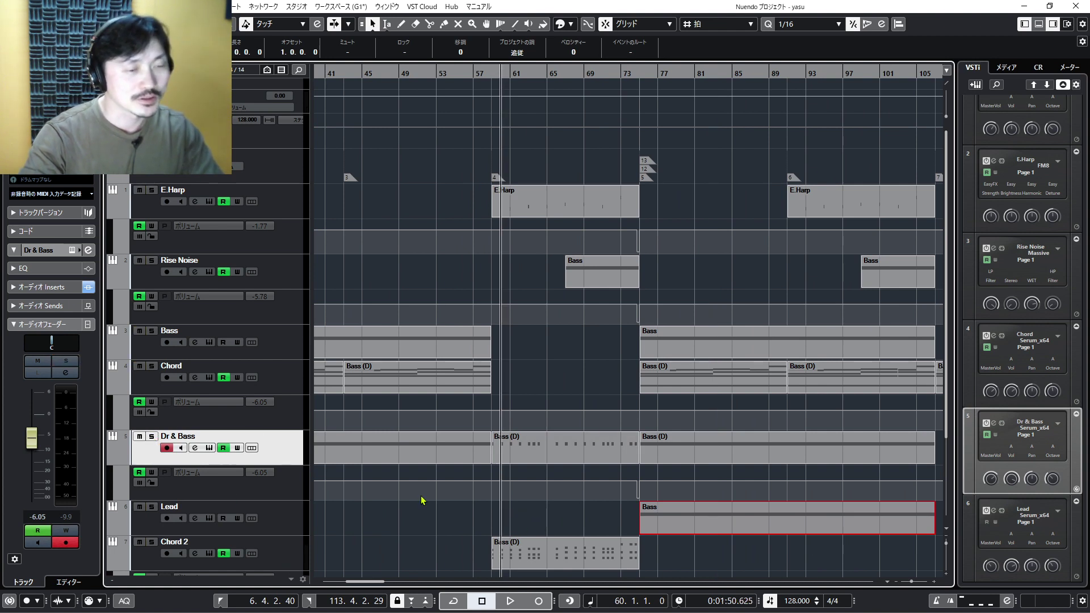
pyautogui.click(151, 436)
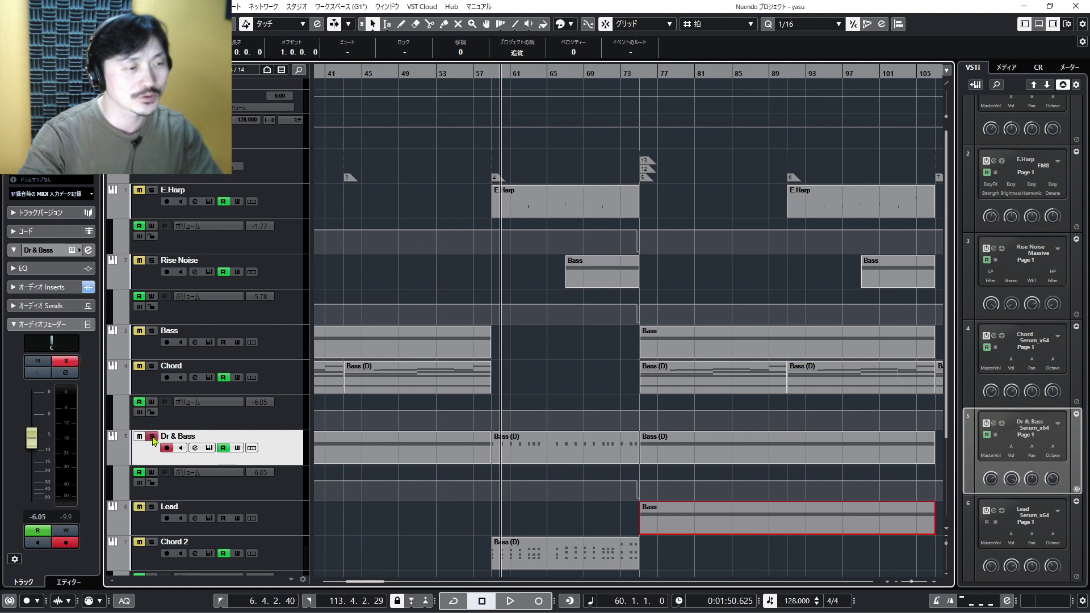
pyautogui.press('b')
pyautogui.click(539, 452)
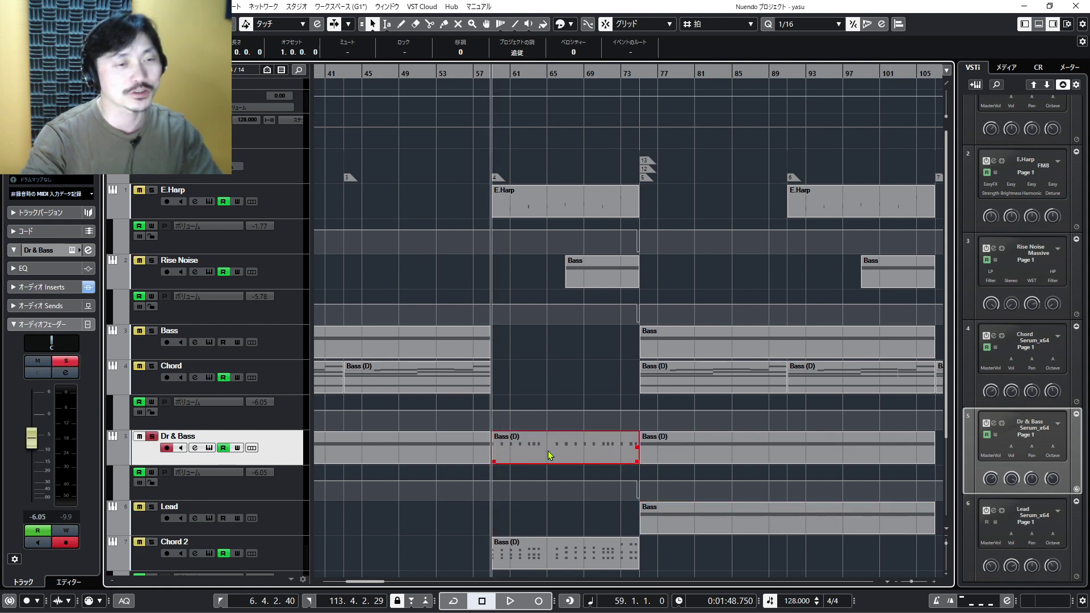
# Listen to the soloed Dr & Bass part from bar 59 and turn the solo off
pyautogui.scroll(2, 530, 452)
pyautogui.hscroll(3, 722, 466)
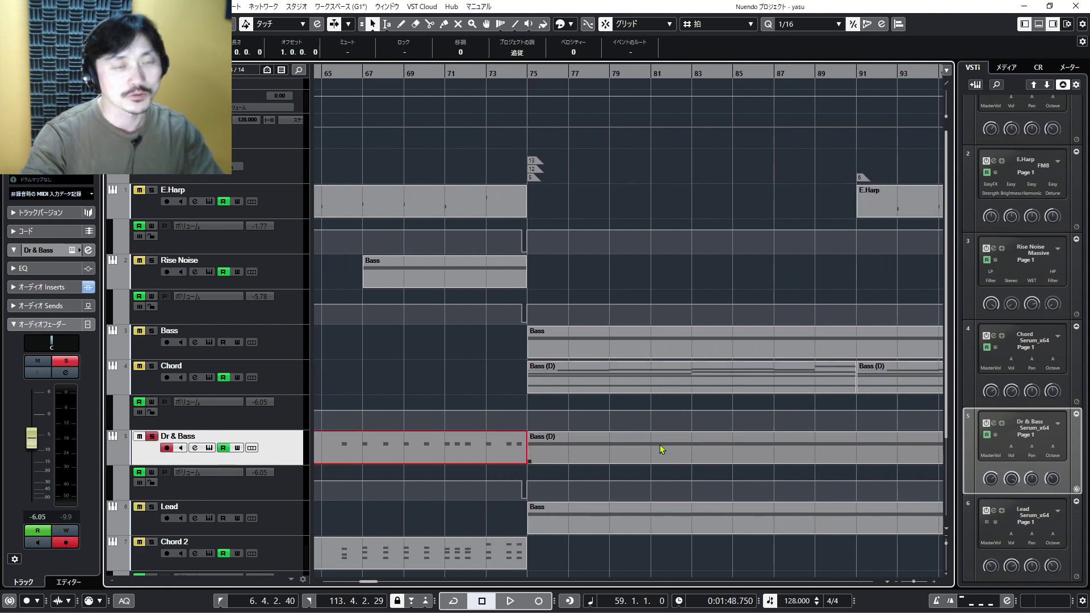
pyautogui.hscroll(-4, 636, 454)
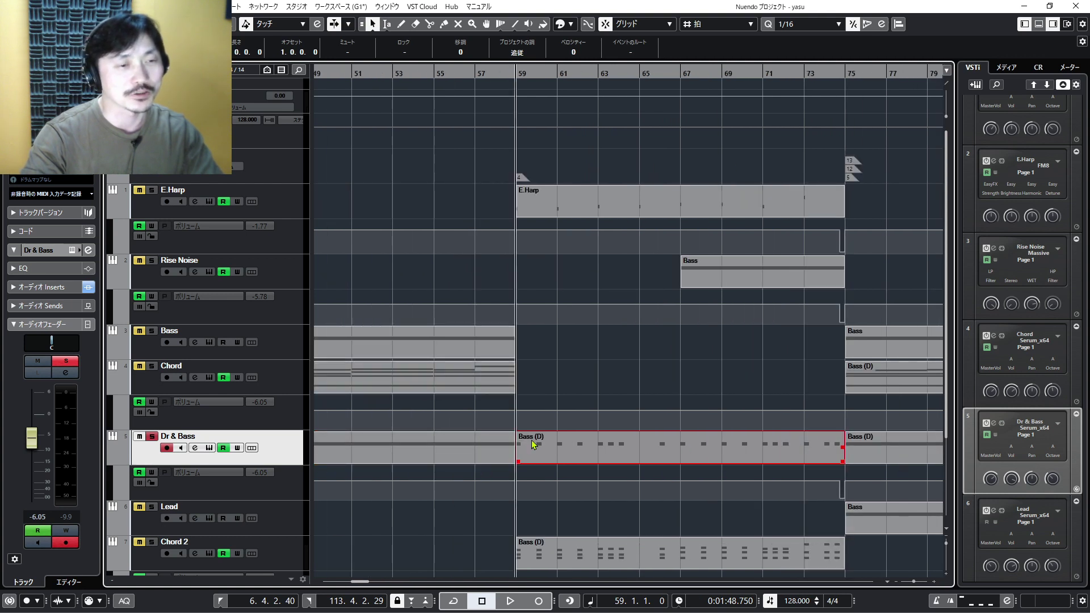
pyautogui.press('space')
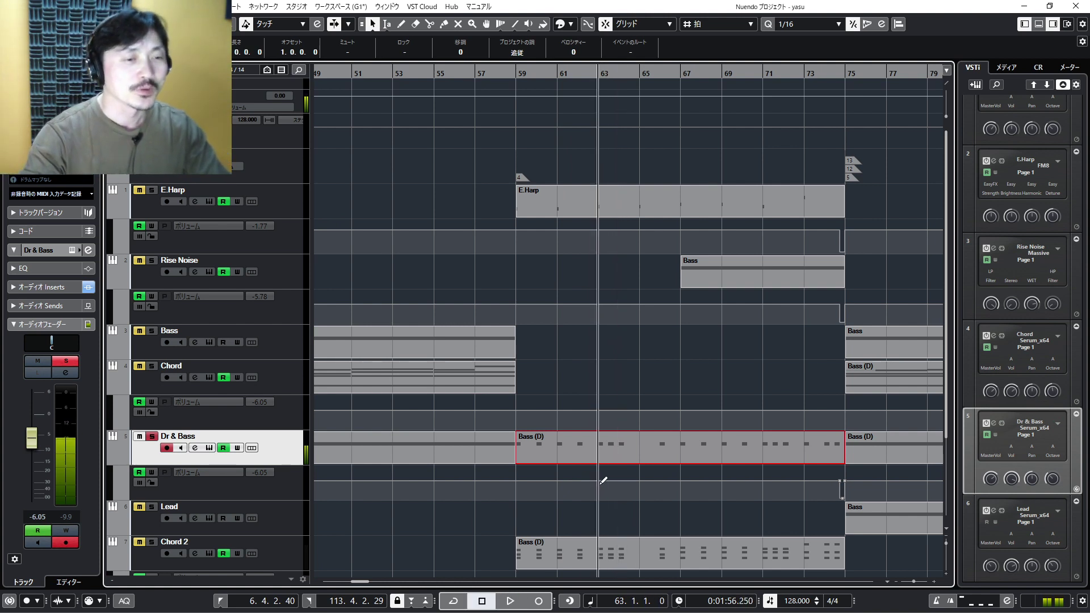
pyautogui.press('space')
pyautogui.press('s')
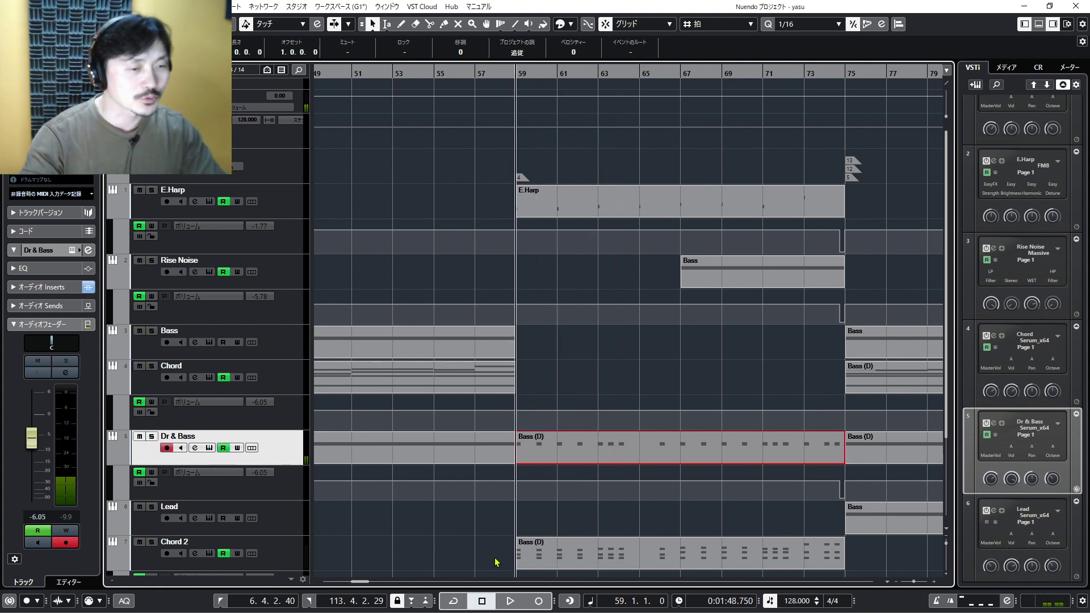
# Solo the Chord 2 track, listen to it from bar 59, and turn the solo off
pyautogui.click(152, 541)
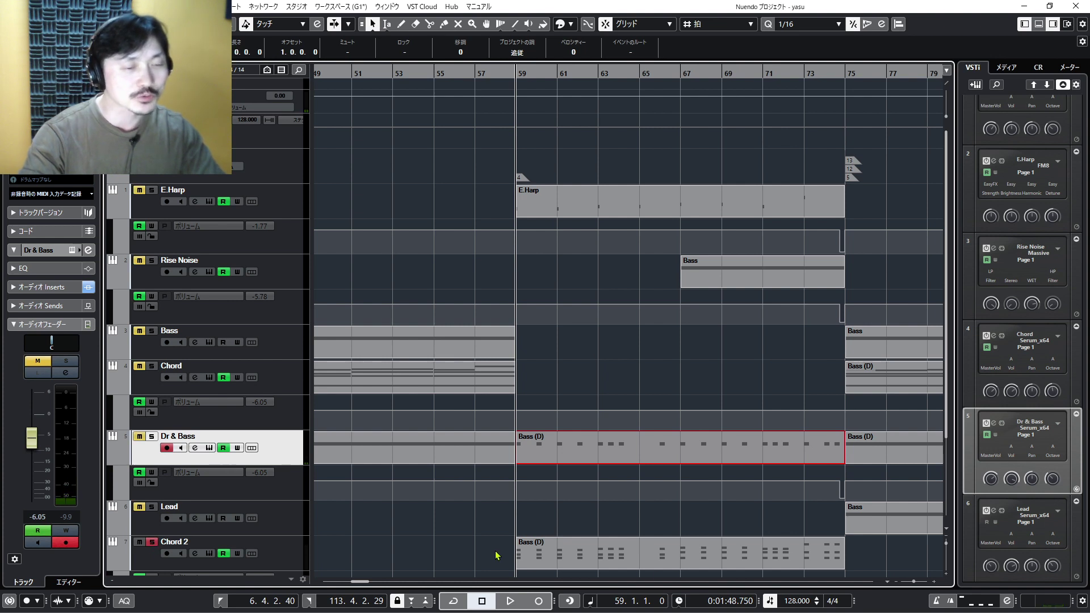
pyautogui.press('space')
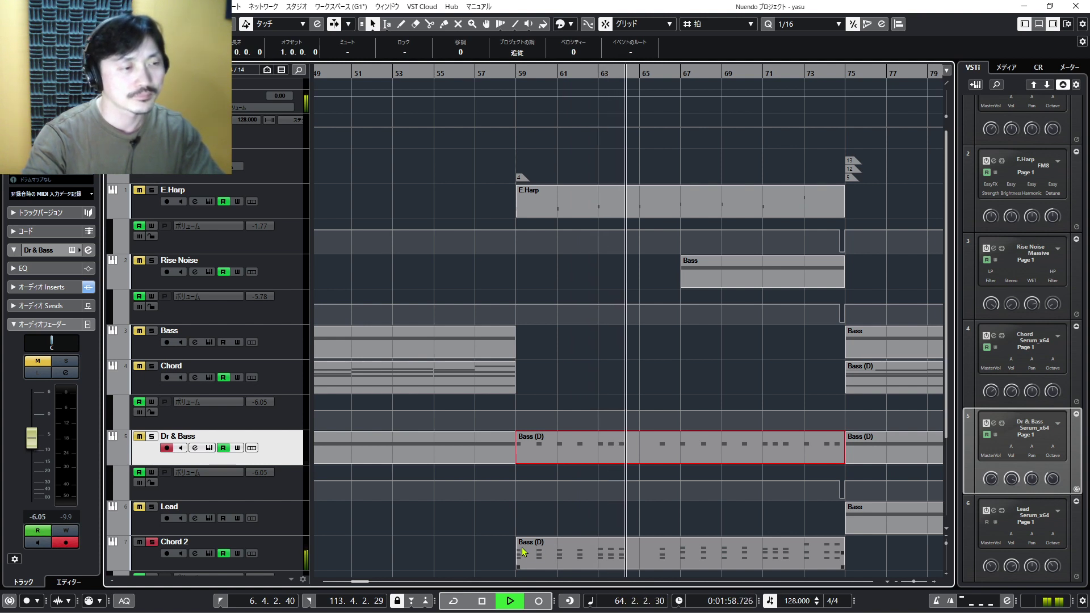
pyautogui.press('space')
pyautogui.click(152, 541)
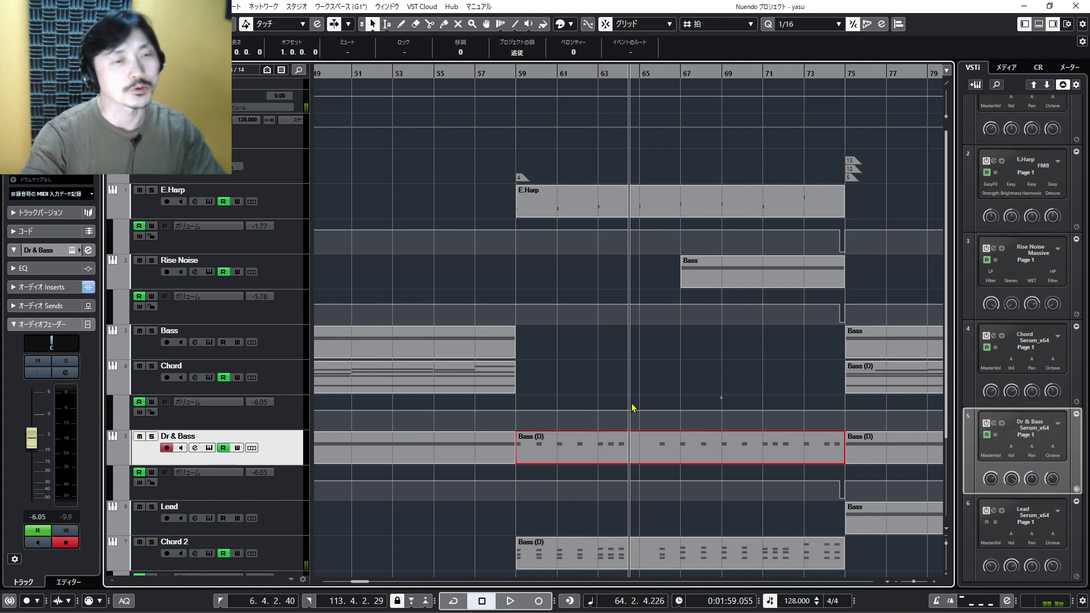
# Solo the E.Harp track, listen to it from bar 64, and turn the solo off
pyautogui.click(289, 200)
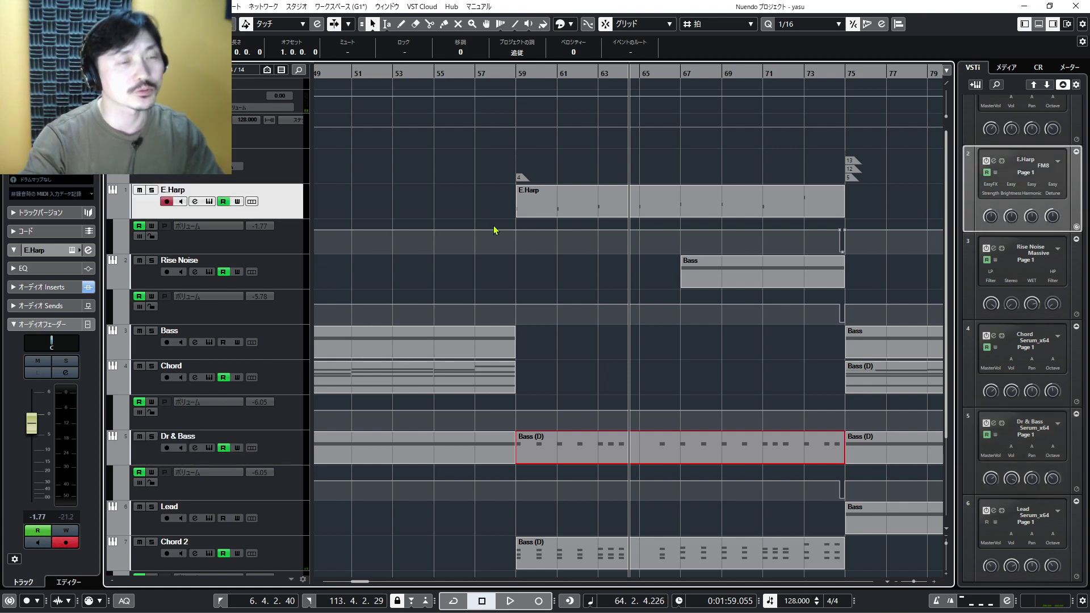
pyautogui.click(155, 190)
pyautogui.press('space')
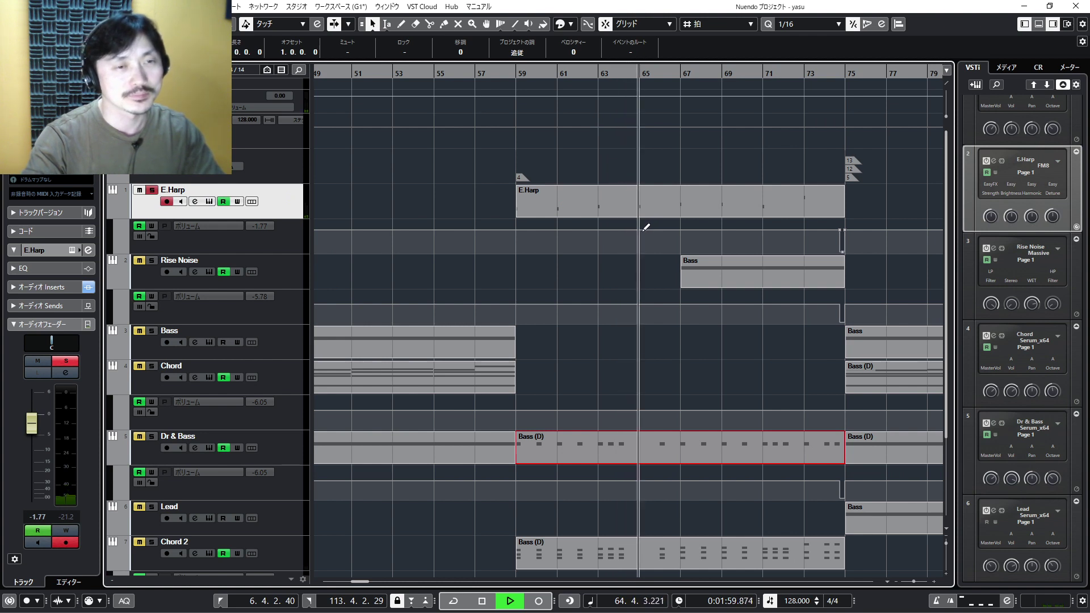
pyautogui.press('space')
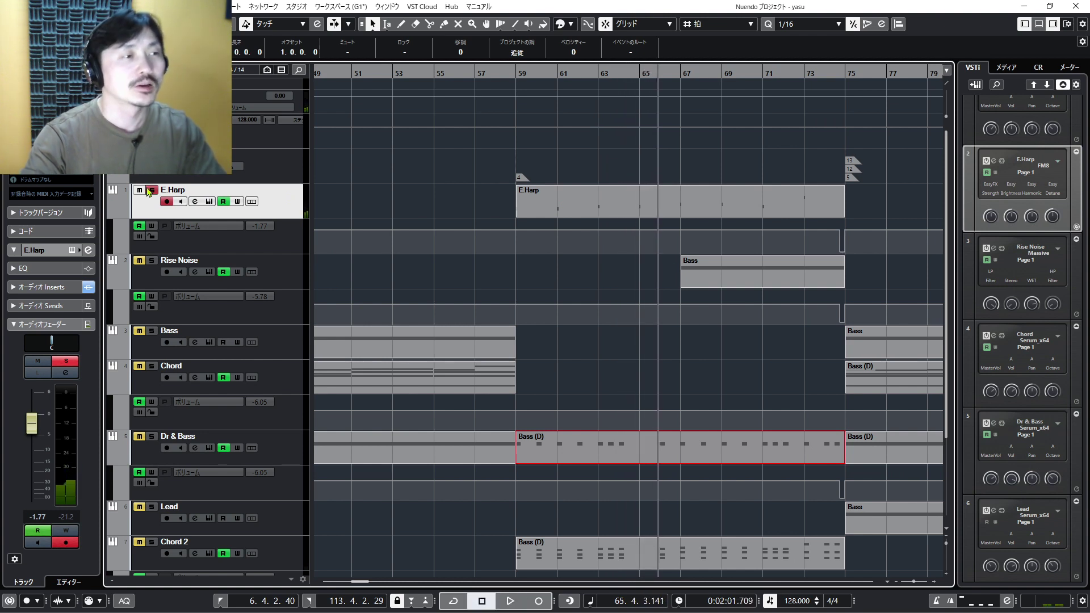
pyautogui.press('s')
# Solo the Rise Noise track and listen to its middle part from bar 65 through to bar 76
pyautogui.hotkey('shift', 'f')
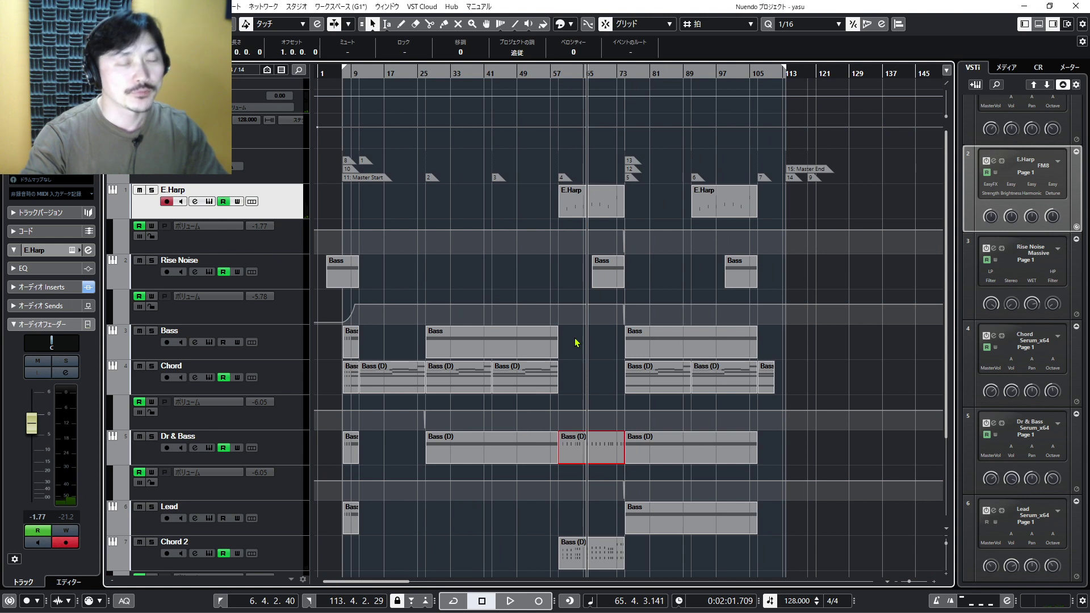
pyautogui.scroll(2, 586, 335)
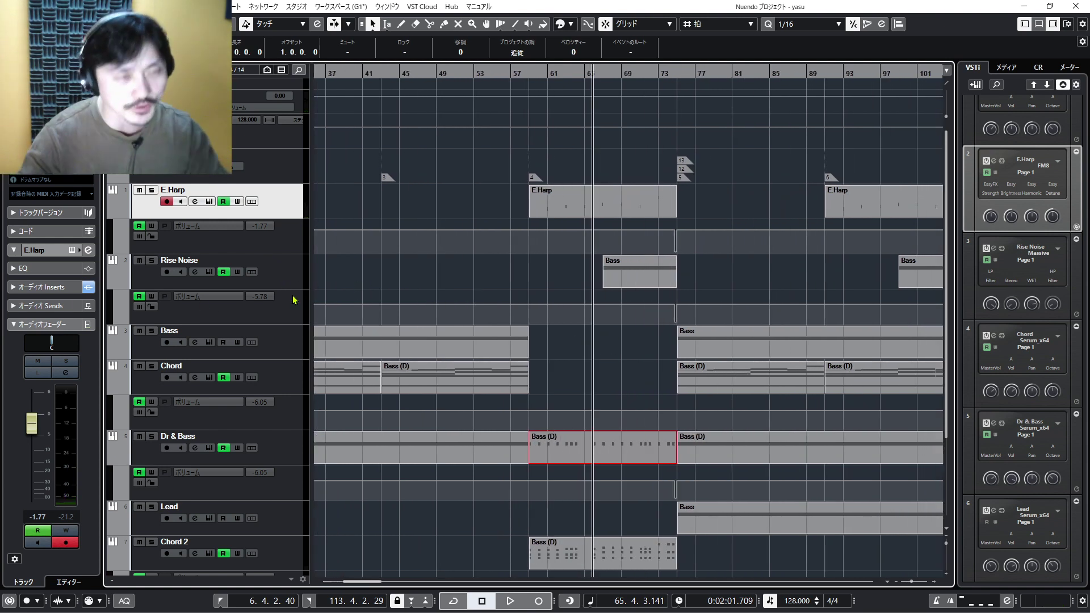
pyautogui.click(284, 279)
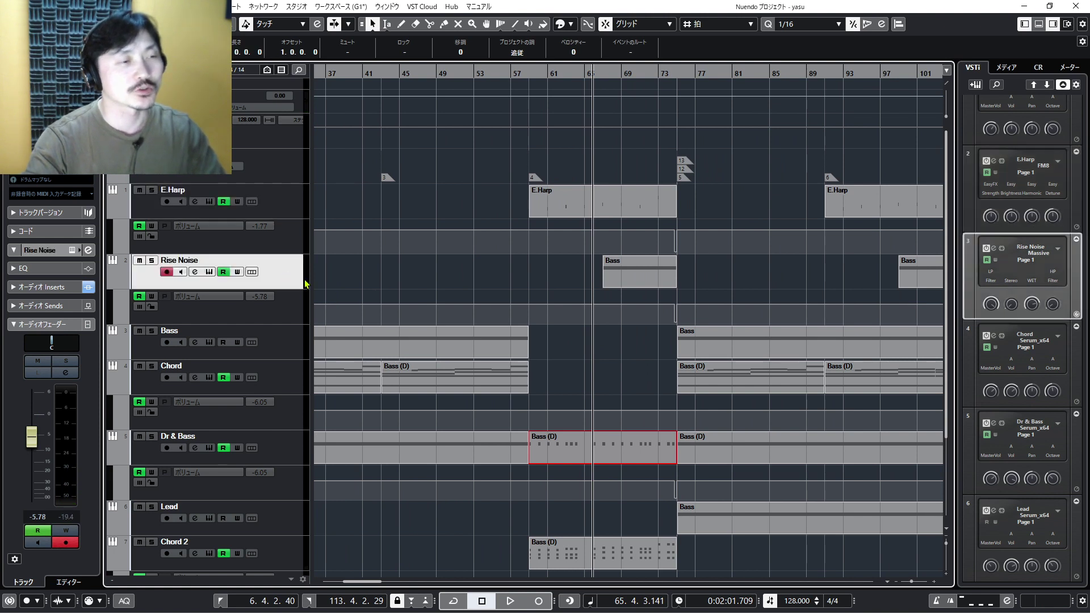
pyautogui.click(151, 261)
pyautogui.press('space')
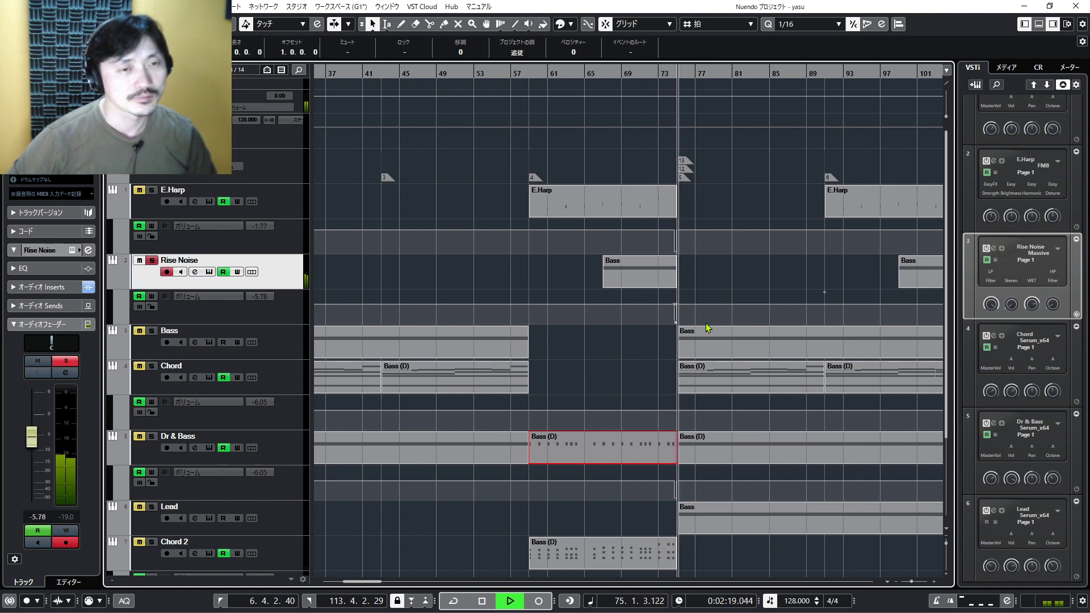
pyautogui.press('space')
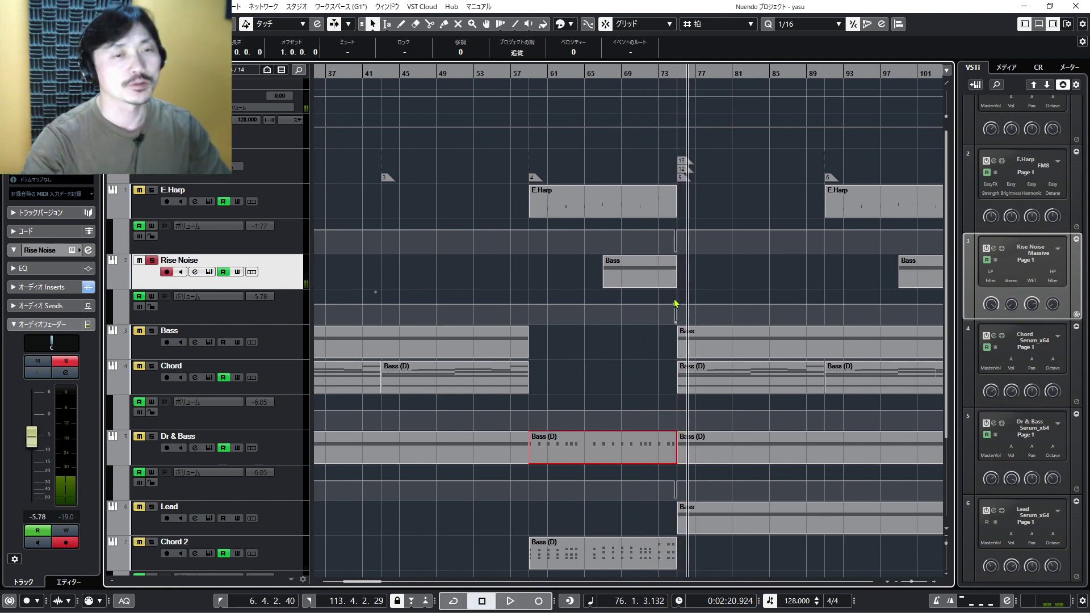
# Examine the tracks around bar 75 and listen briefly to the soloed Rise Noise track from bar 76
pyautogui.scroll(8, 671, 333)
pyautogui.scroll(-7, 692, 306)
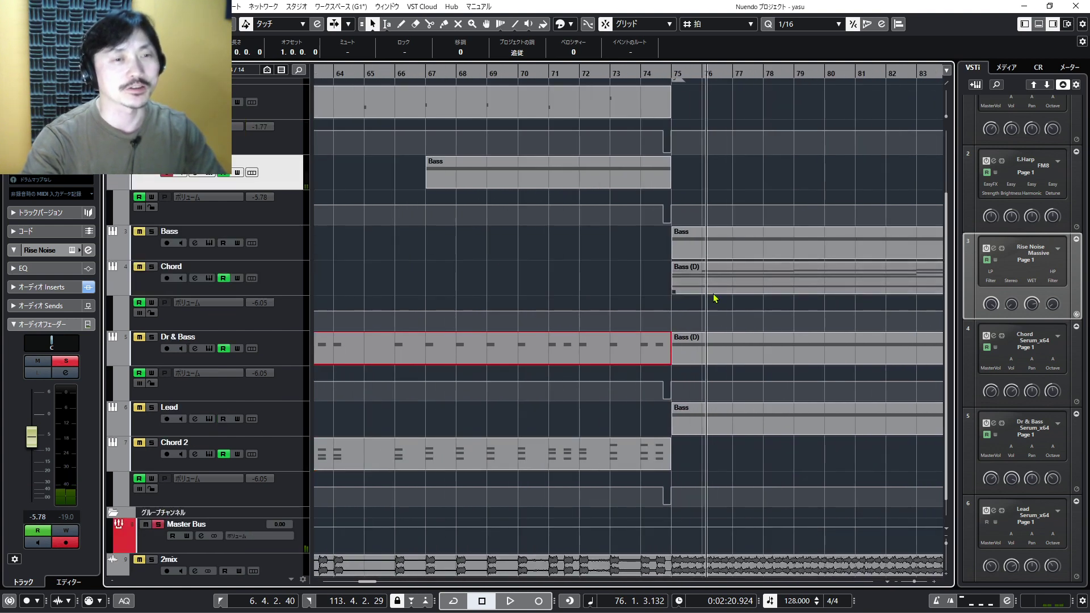
pyautogui.scroll(3, 627, 264)
pyautogui.scroll(-6, 653, 270)
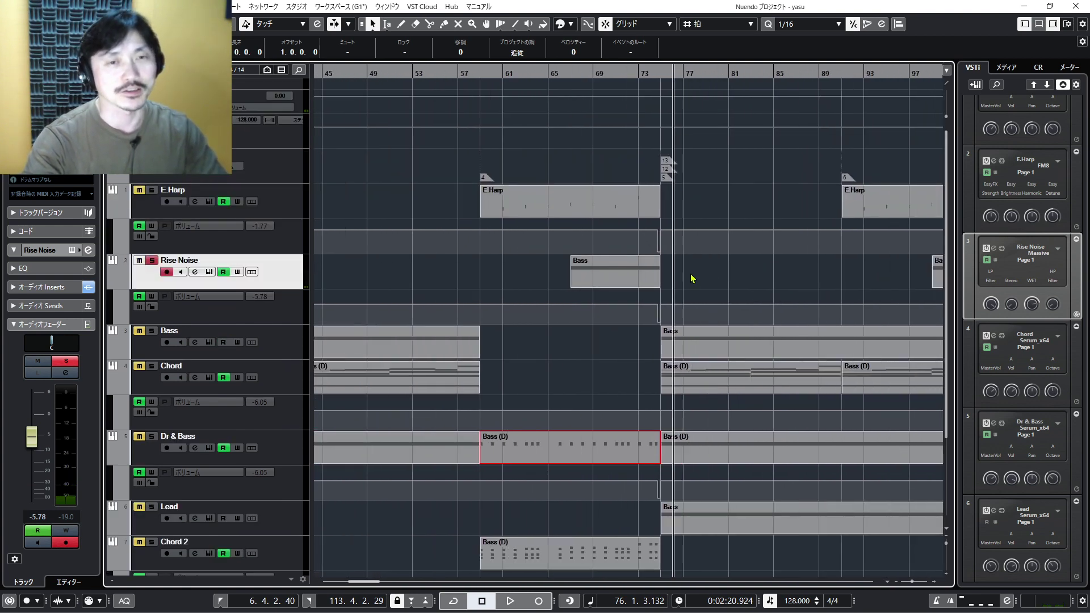
pyautogui.press('space')
pyautogui.click(733, 278)
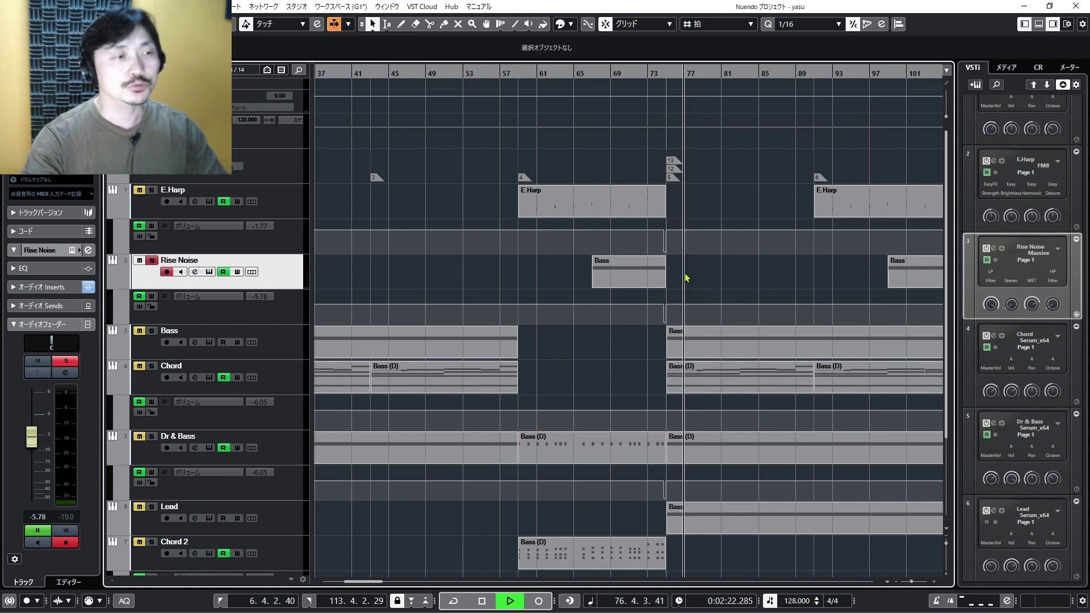
pyautogui.press('space')
# Turn off the Rise Noise solo and play the full arrangement from bar 75 to about bar 79
pyautogui.scroll(-1, 752, 274)
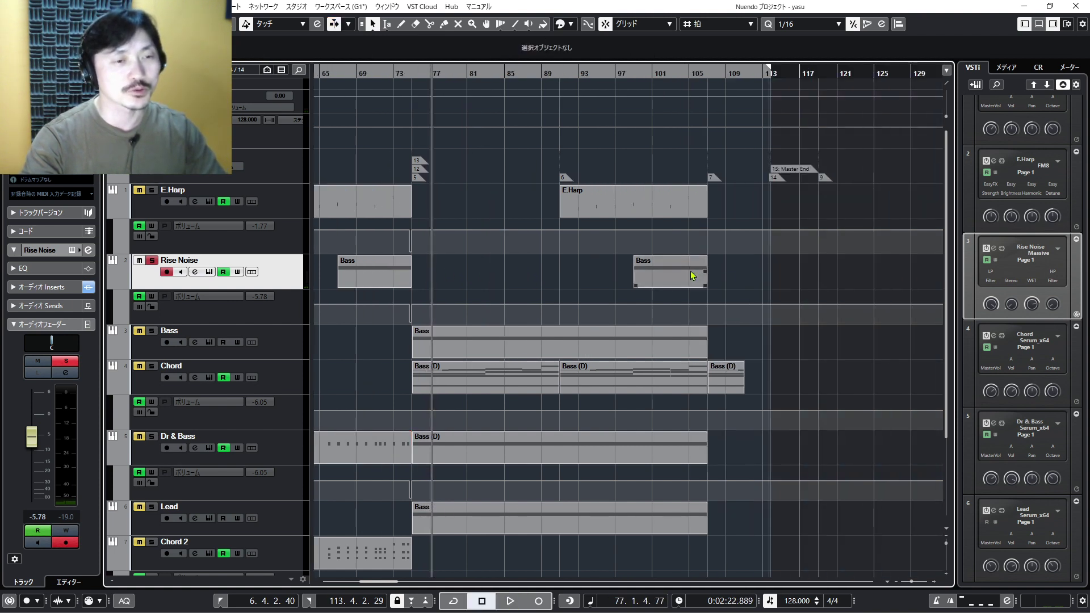
pyautogui.scroll(1, 712, 270)
pyautogui.hotkey('shift', 'b')
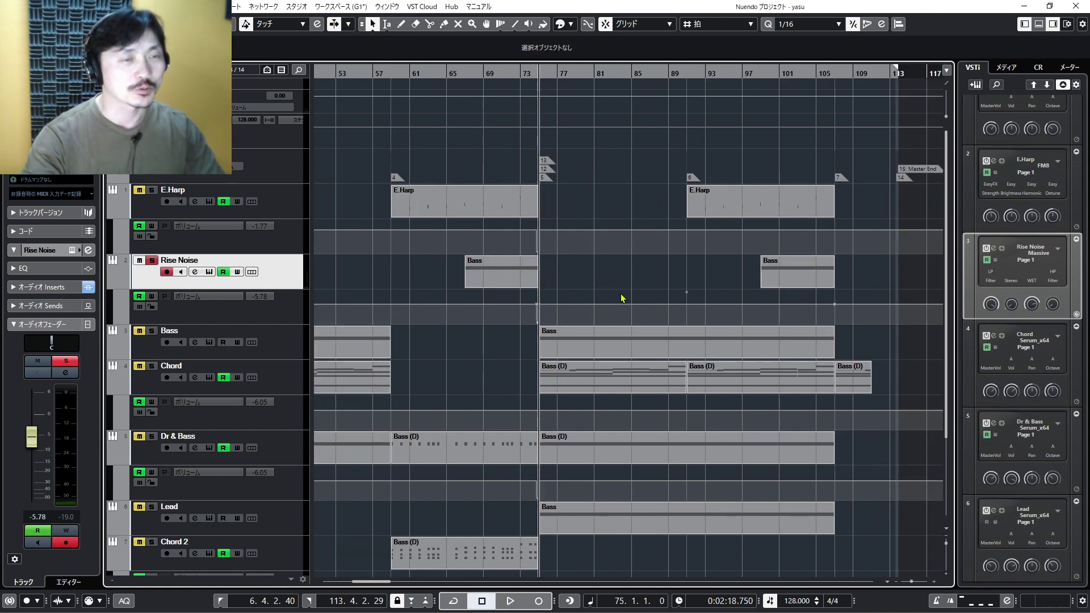
pyautogui.click(151, 260)
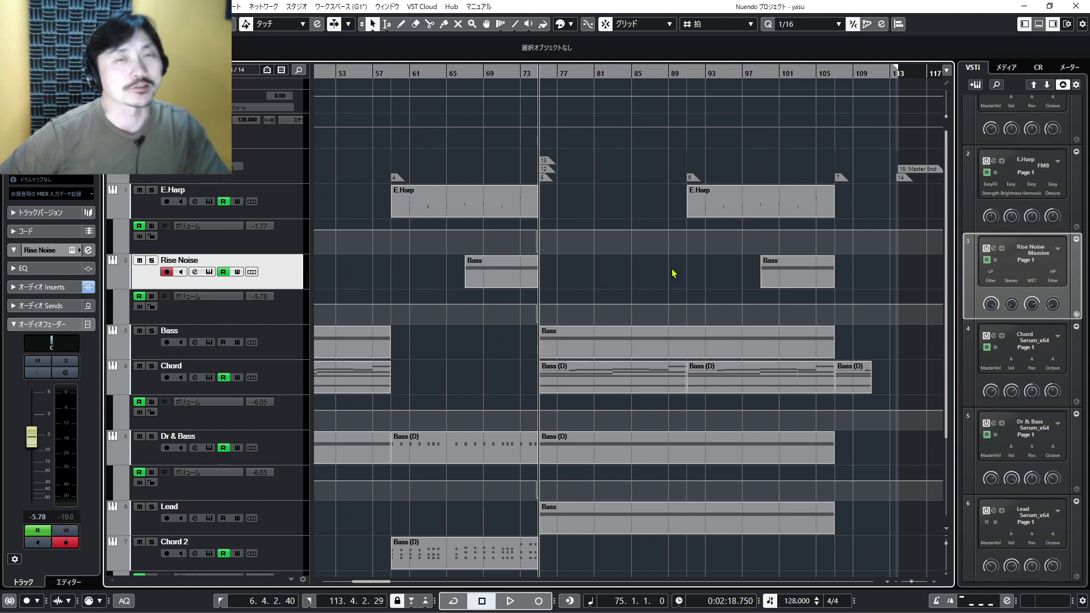
pyautogui.press('space')
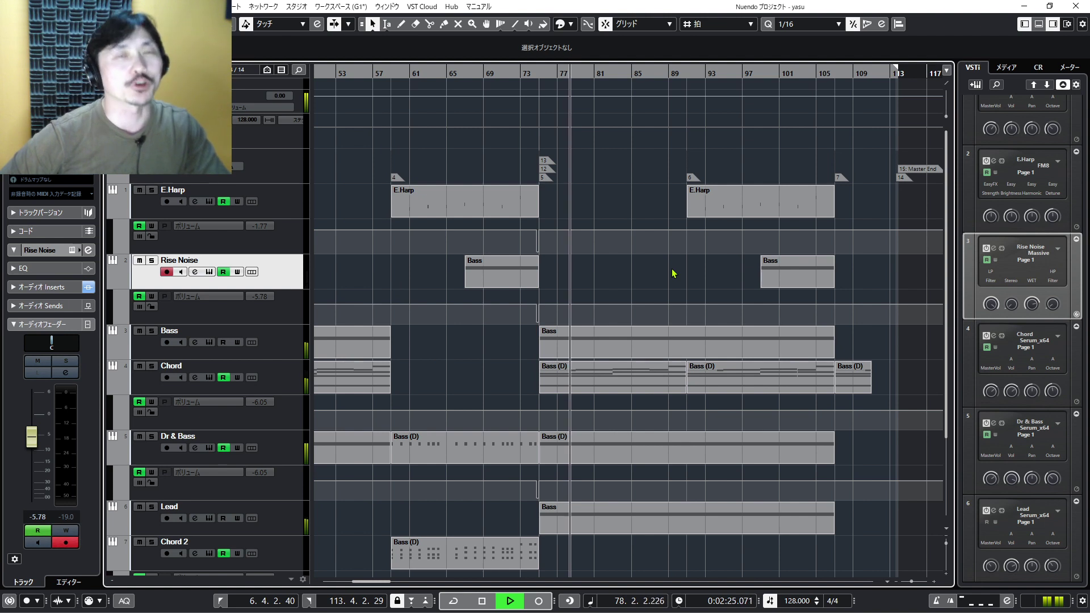
pyautogui.press('space')
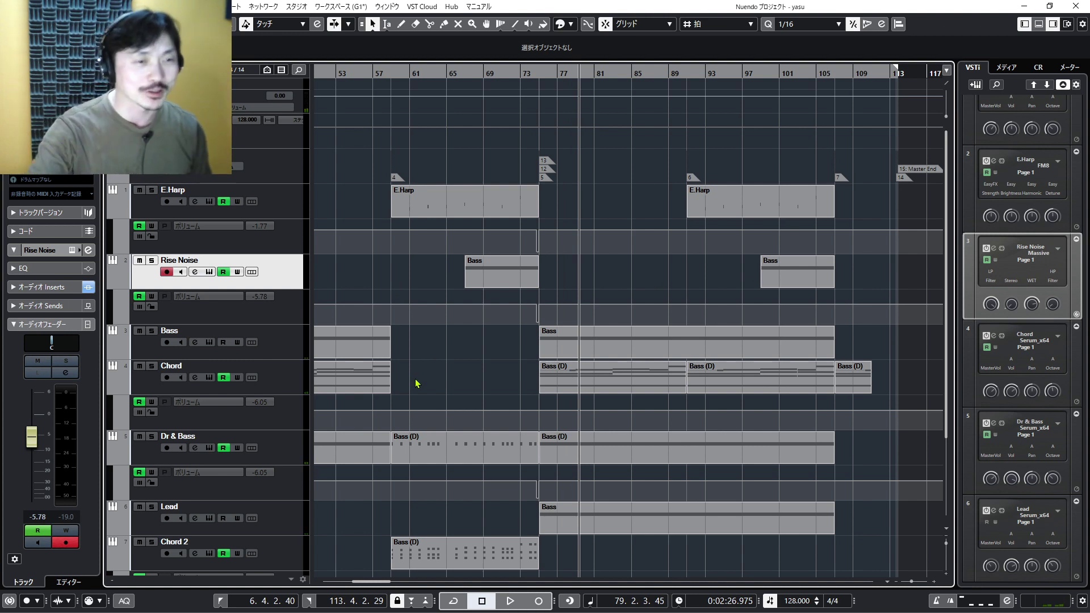
# Show the whole arrangement and open the Serum instrument of the Chord track
pyautogui.click(279, 390)
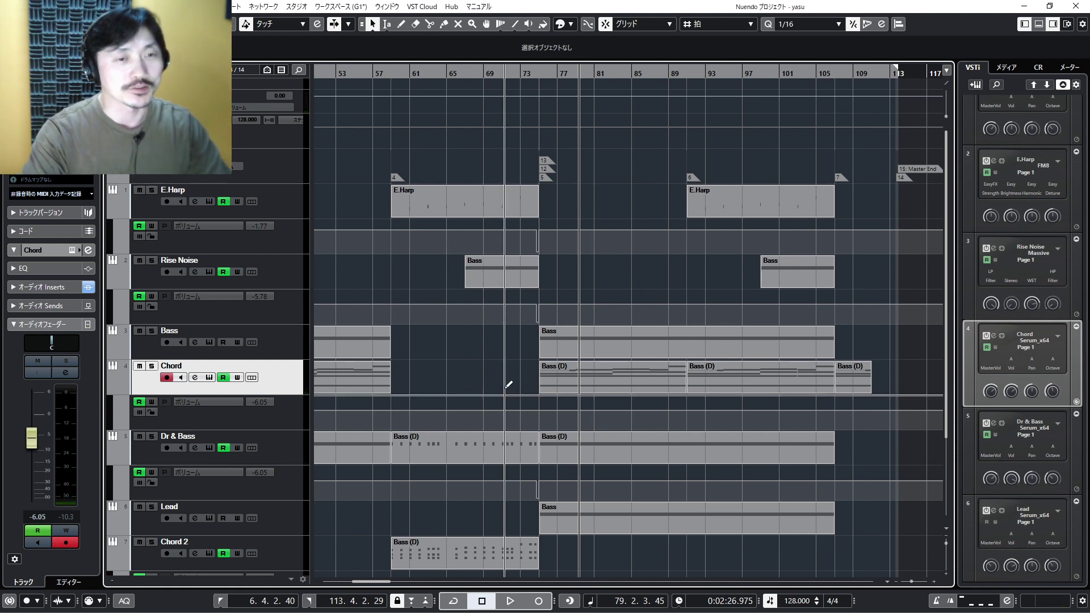
pyautogui.hotkey('shift', 'f')
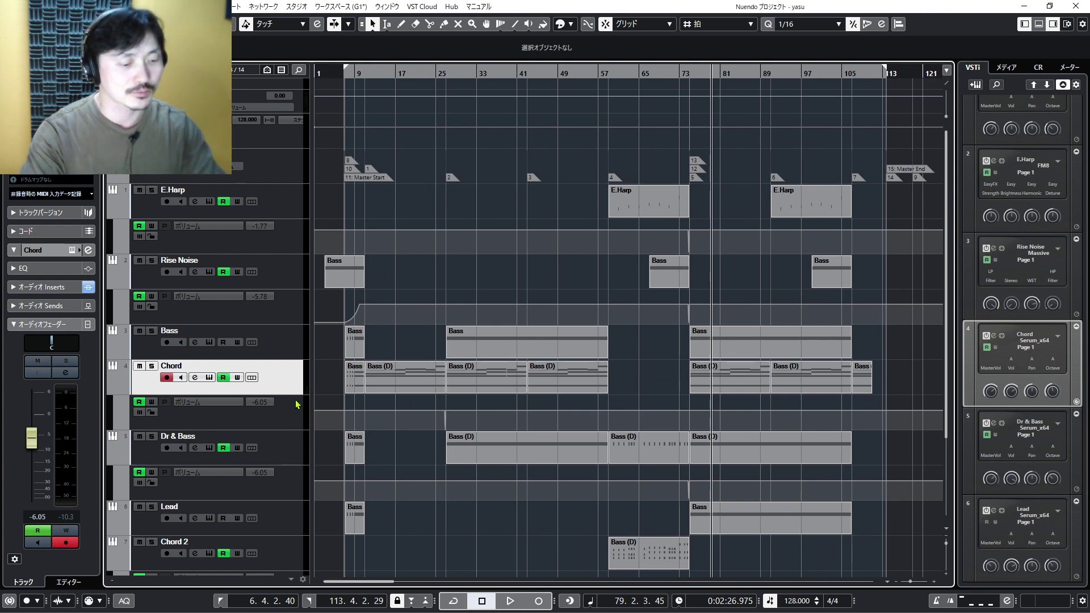
pyautogui.hotkey('ctrl', 'e')
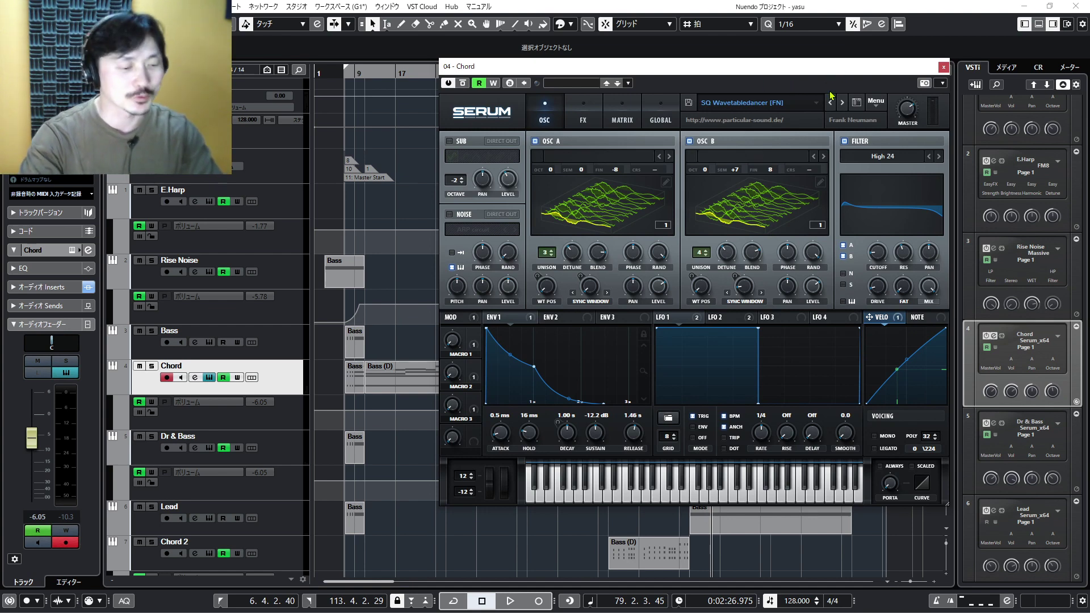
# Close the Chord track's Serum, and view the Massive instrument of the Rise Noise track before closing it
pyautogui.hotkey('ctrl', 'e')
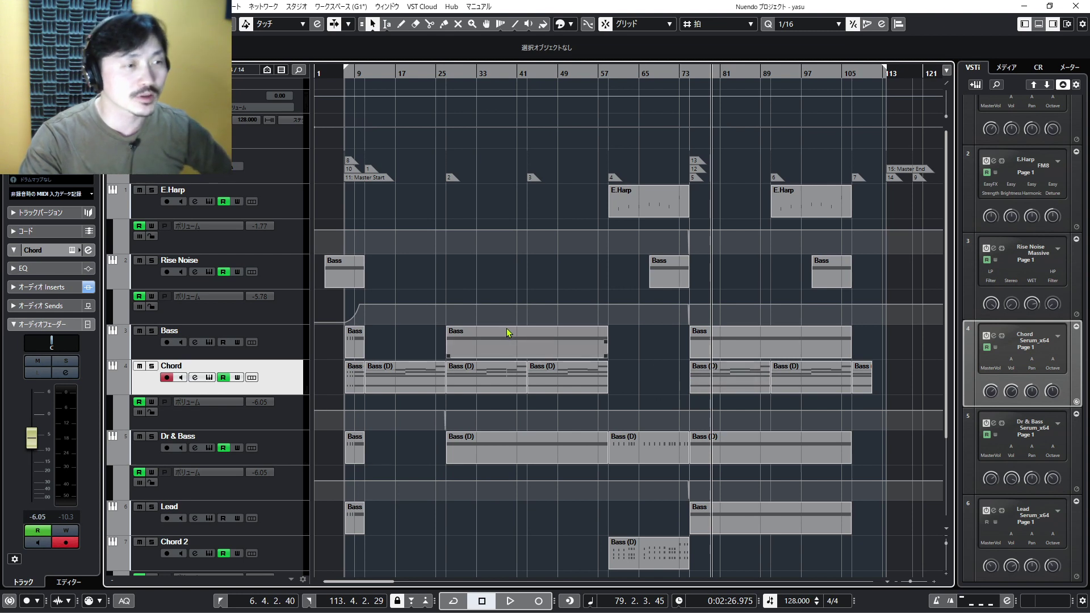
pyautogui.click(287, 278)
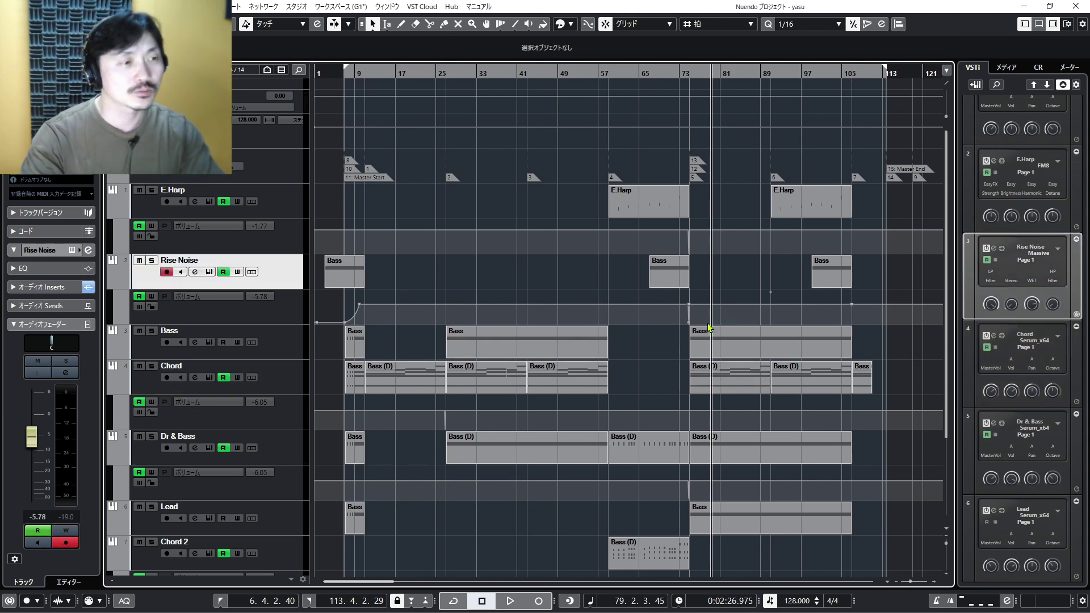
pyautogui.hotkey('ctrl', 'e')
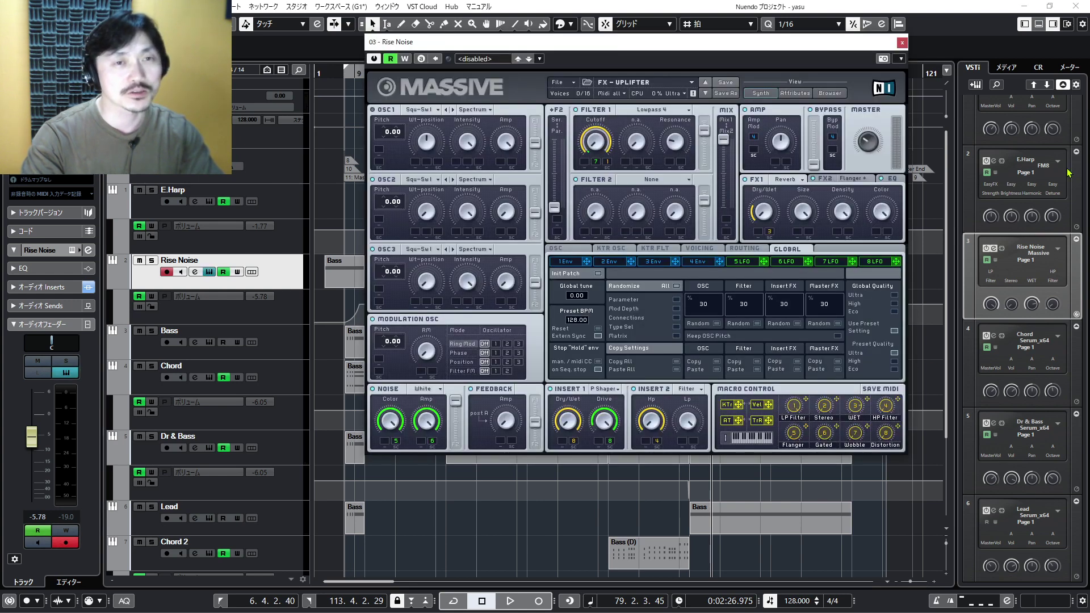
pyautogui.hotkey('ctrl', 'e')
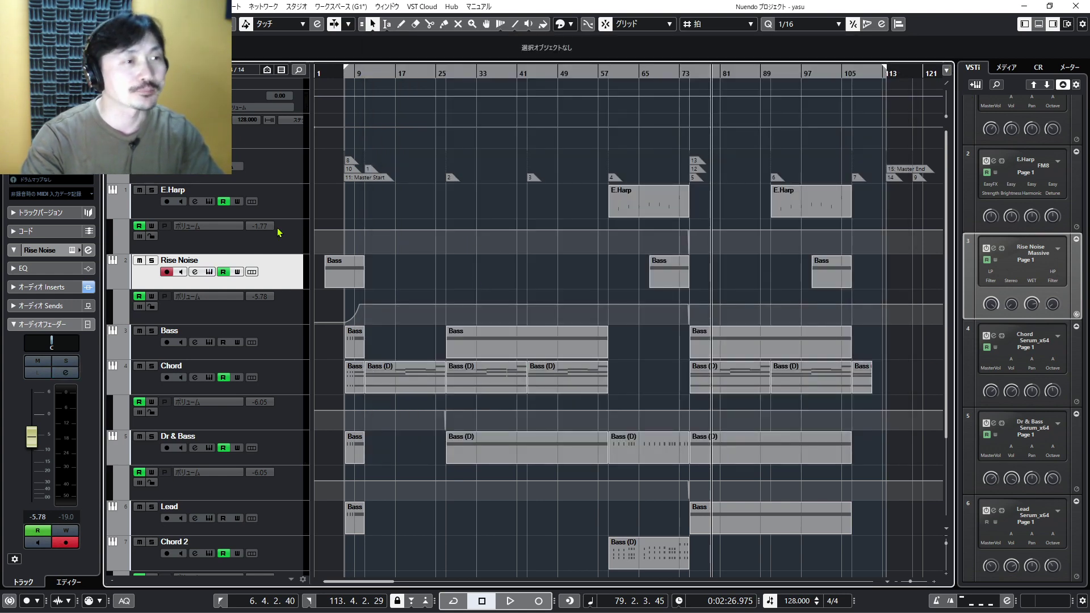
# View the FM8 instrument of the E.Harp track, close it and look over the tracks down to the 2mix
pyautogui.click(284, 209)
pyautogui.hotkey('ctrl', 'e')
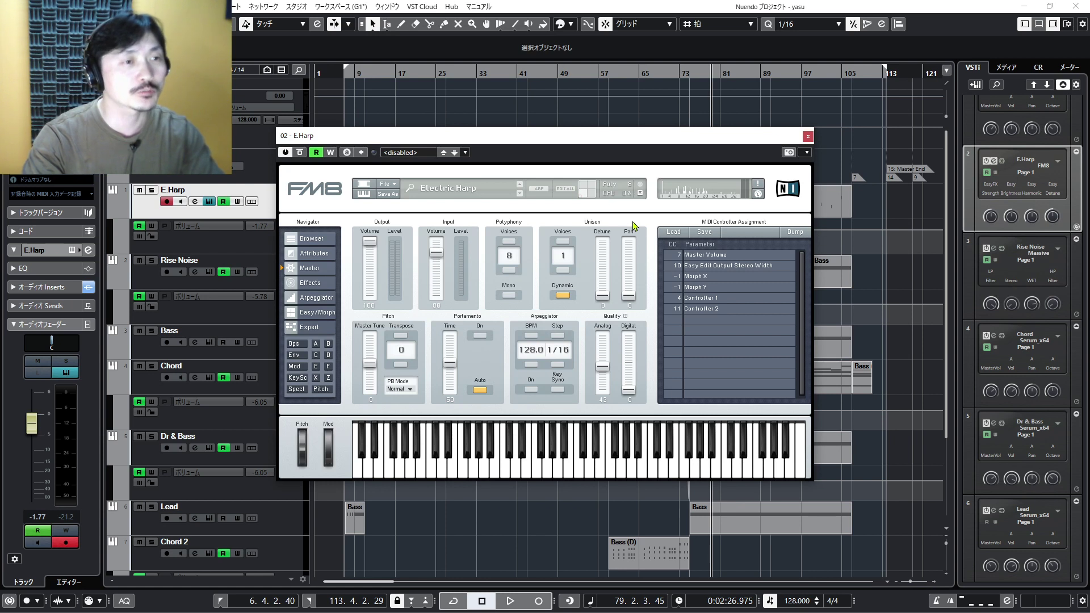
pyautogui.click(807, 136)
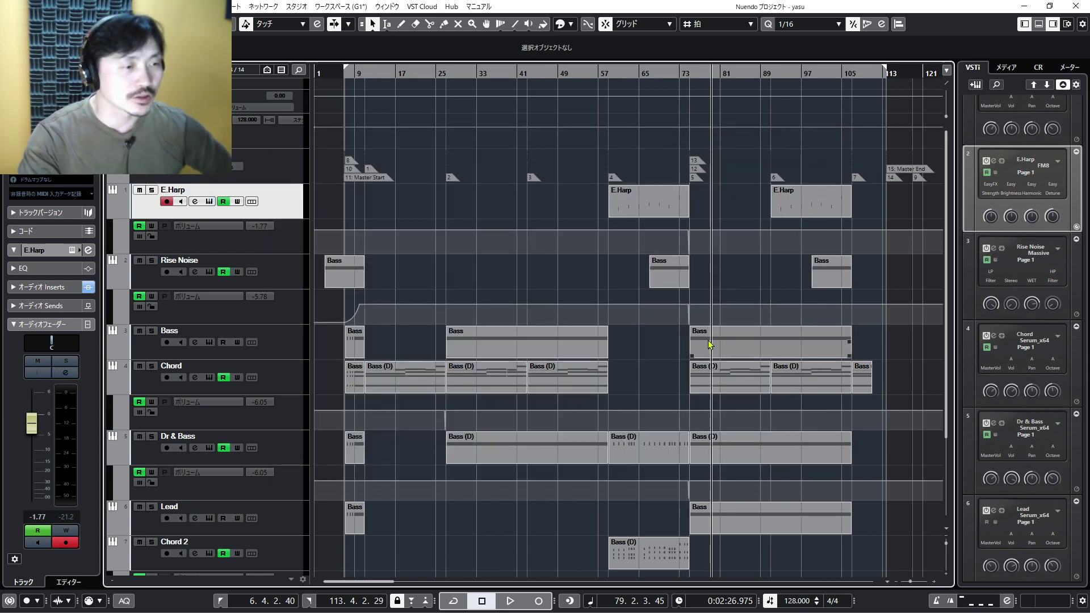
pyautogui.scroll(-3, 664, 436)
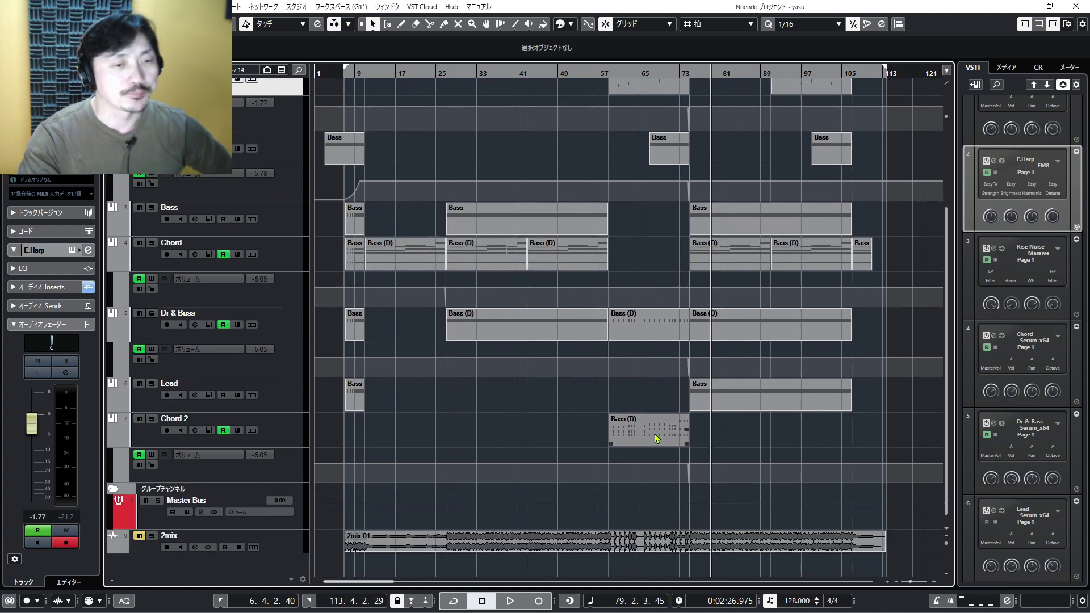
pyautogui.scroll(3, 665, 428)
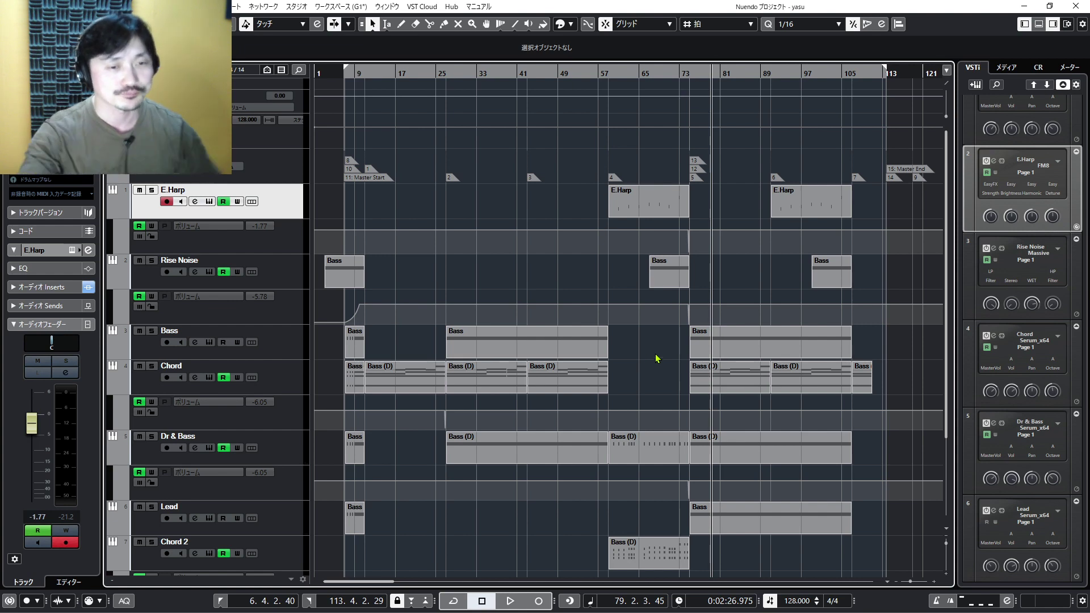
# Open the Serum instrument of the Dr & Bass track, audition a low note and examine LFO 3 and LFO 1
pyautogui.click(284, 452)
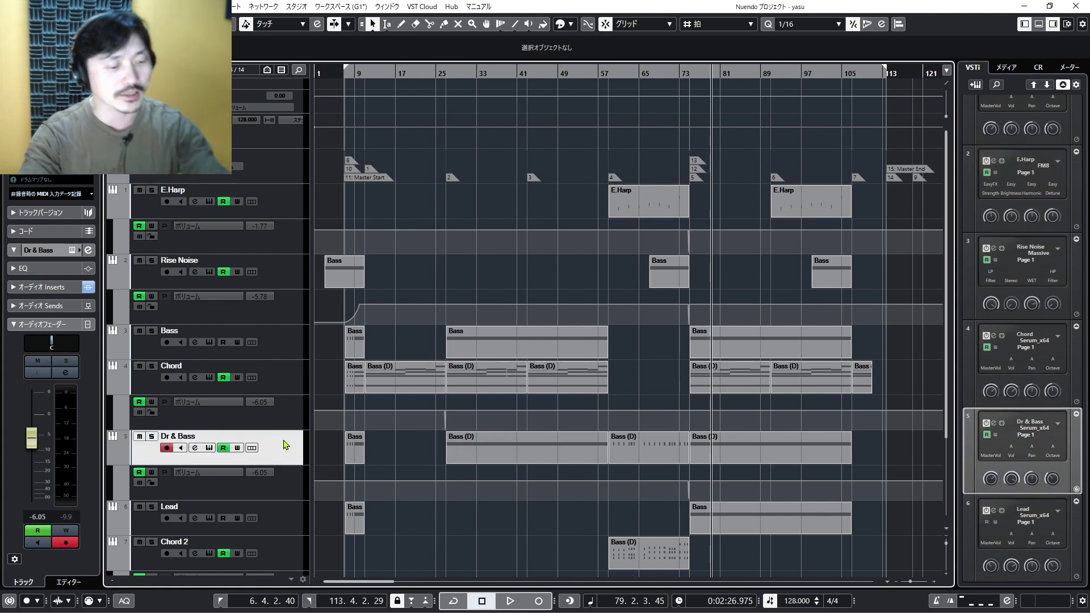
pyautogui.hotkey('ctrl', 'e')
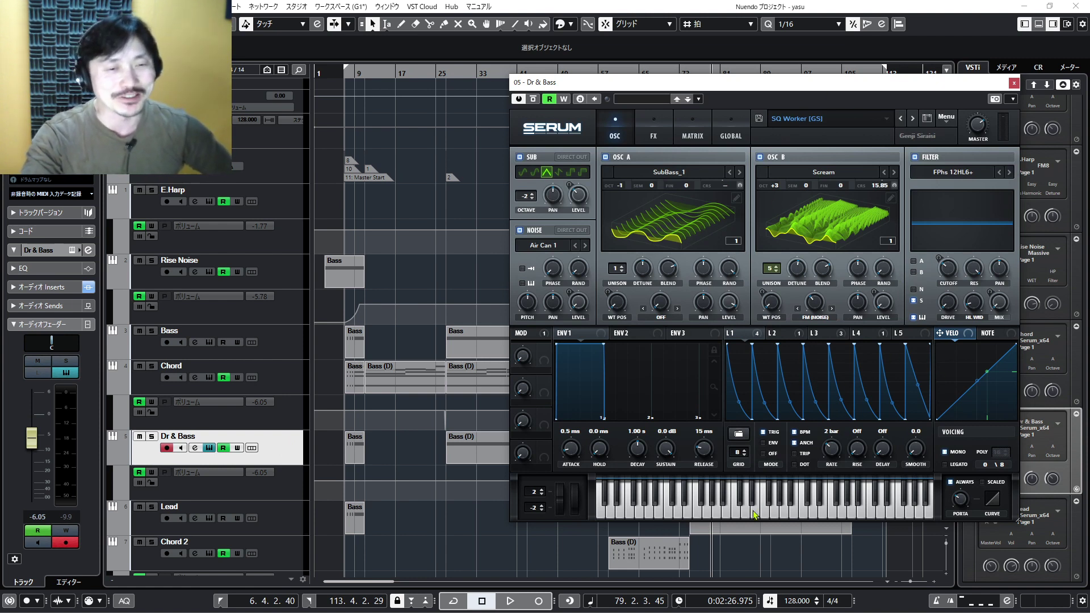
pyautogui.click(675, 514)
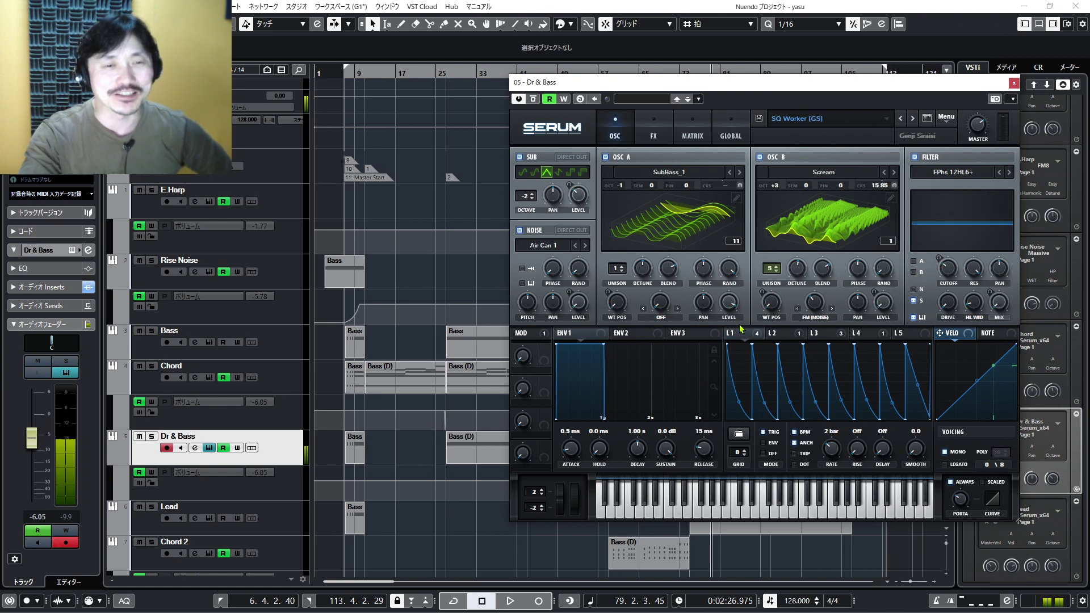
pyautogui.click(821, 334)
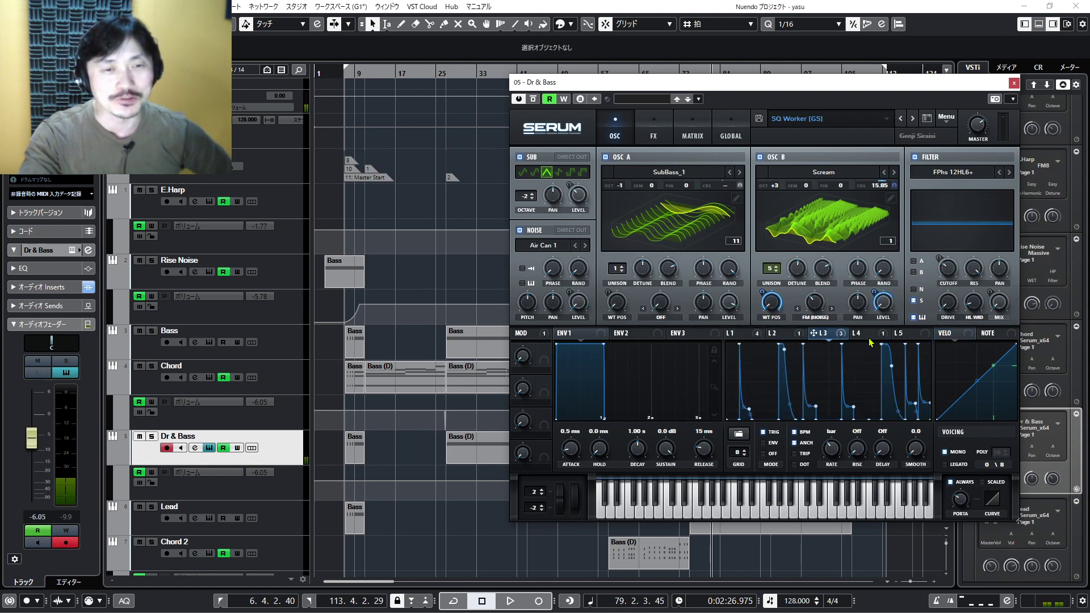
pyautogui.click(733, 333)
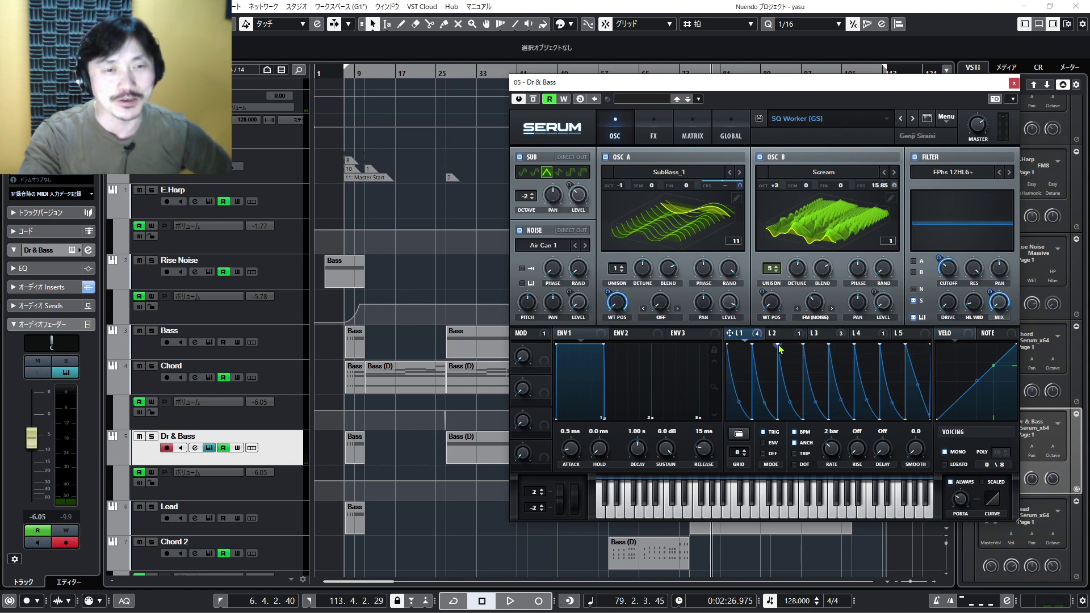
# Reshape LFO 1 by raising the end of its third decay and bowing the fourth curve upward, audition a note and close Serum
pyautogui.moveTo(781, 378); pyautogui.dragTo(804, 365)
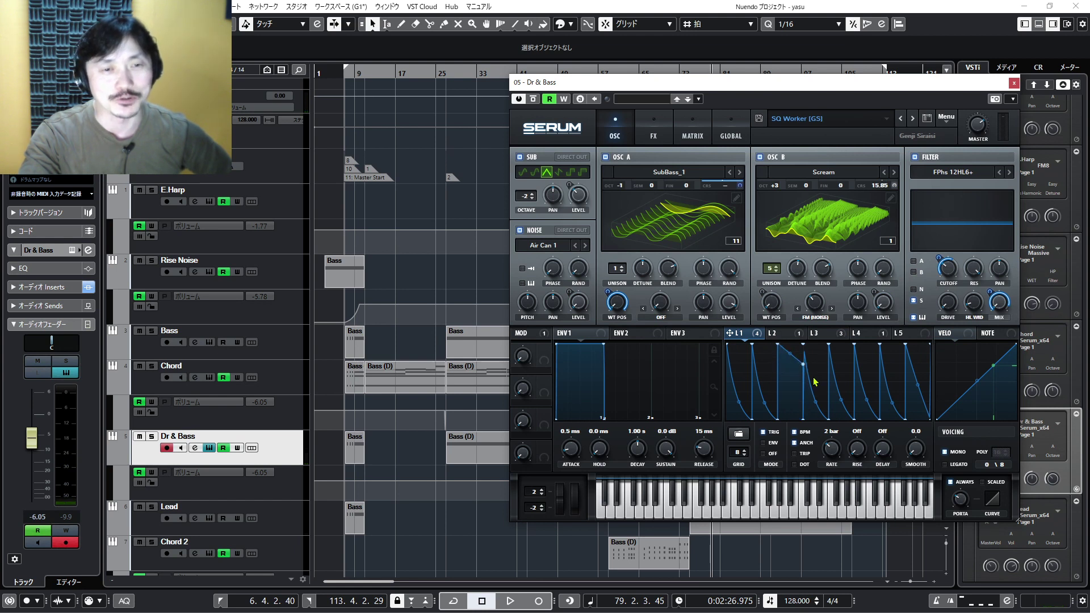
pyautogui.moveTo(816, 401); pyautogui.dragTo(828, 391)
pyautogui.click(674, 510)
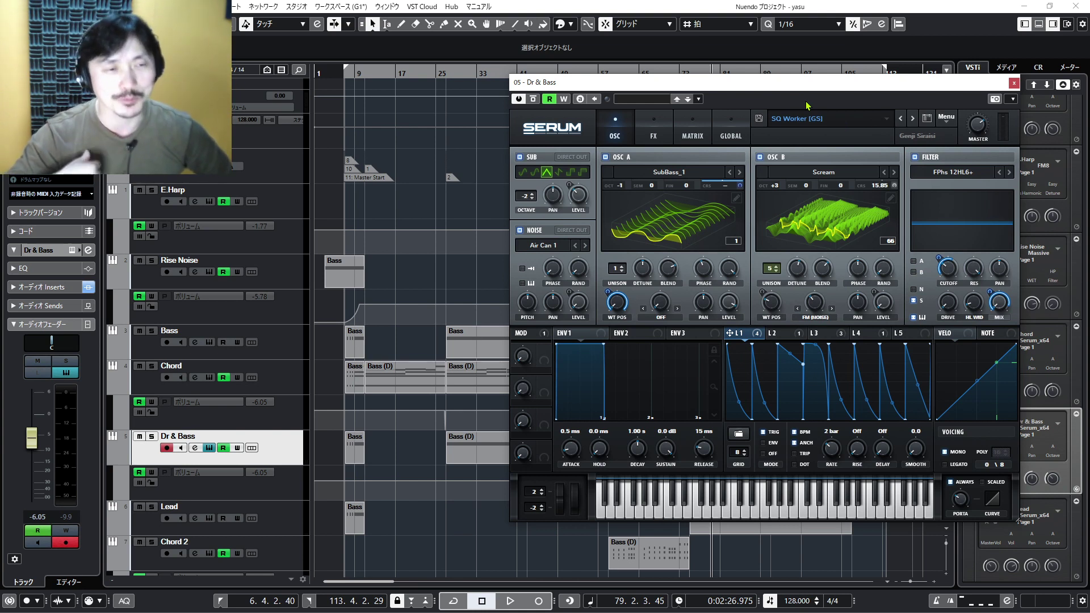
pyautogui.click(1013, 83)
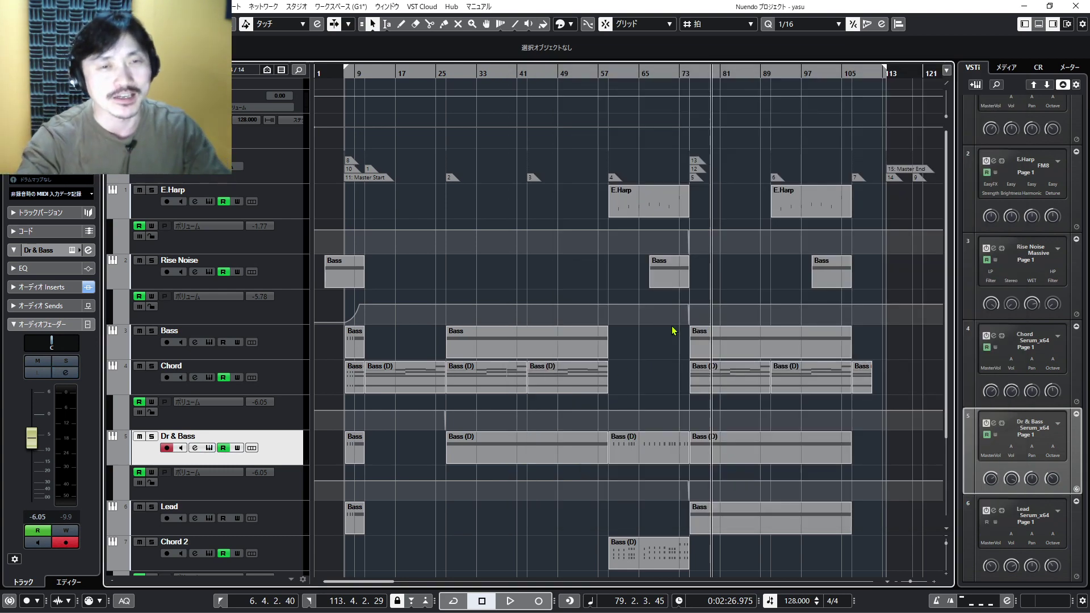
# Move the playback position to bar 11 and select the Chord part that starts there
pyautogui.moveTo(857, 76)
pyautogui.mouseDown()
pyautogui.moveTo(883, 81)
pyautogui.moveTo(840, 80)
pyautogui.mouseUp()
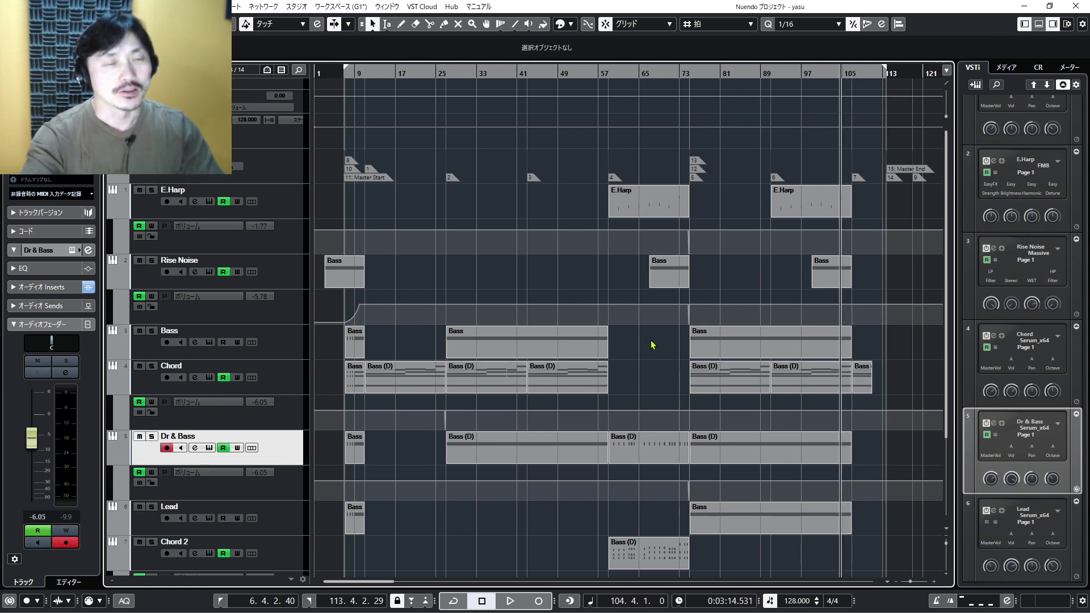
pyautogui.click(365, 74)
pyautogui.click(394, 373)
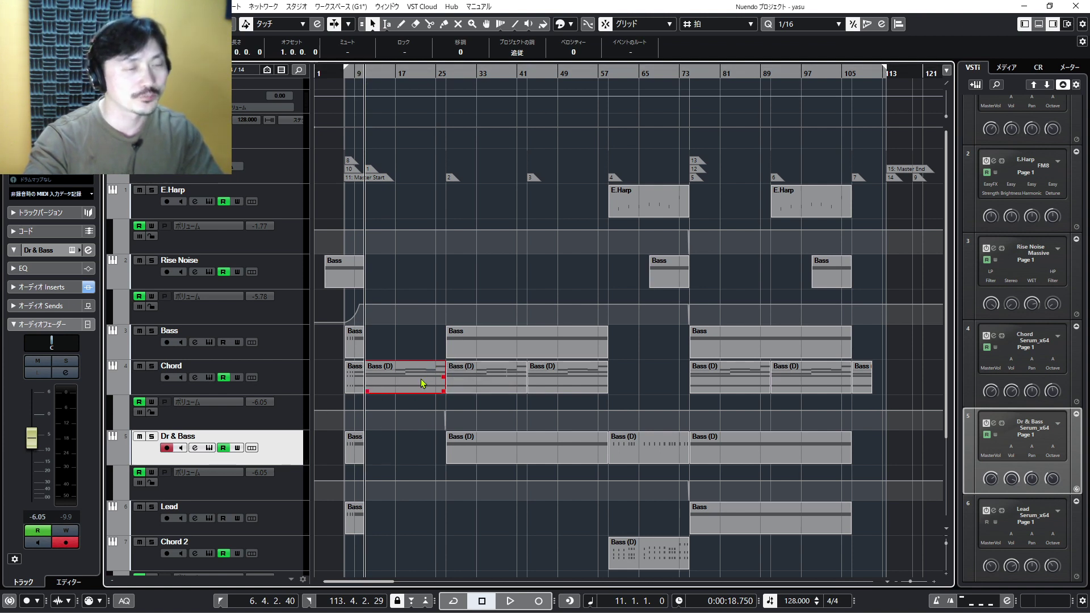
# Examine the opening section from bar 7 up close and play it up to about bar 9
pyautogui.press('h')
pyautogui.press('h')
pyautogui.press('h')
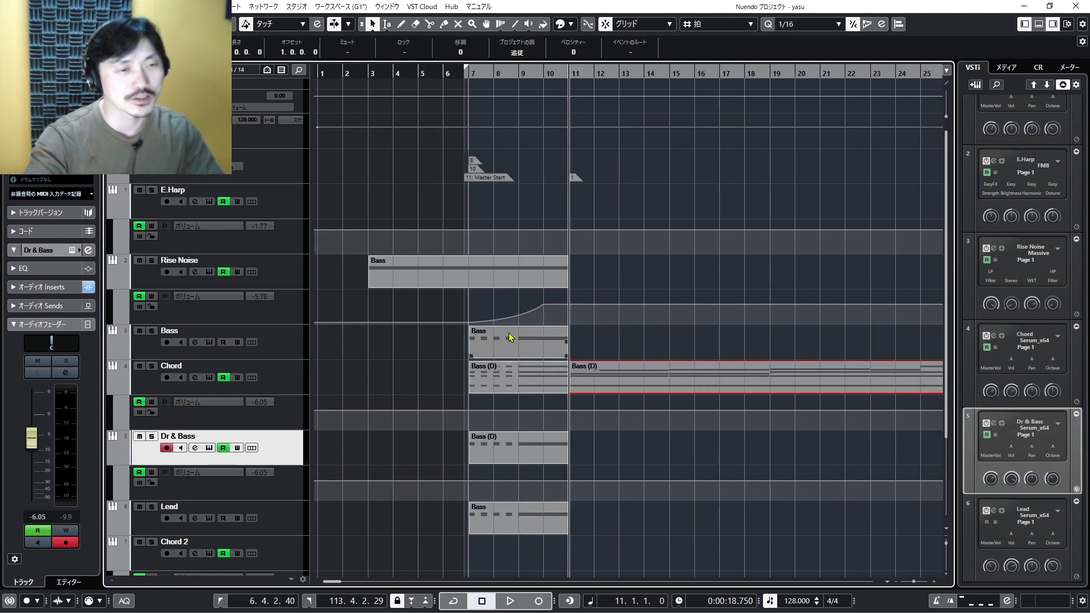
pyautogui.click(504, 379)
pyautogui.hotkey('alt', 'space')
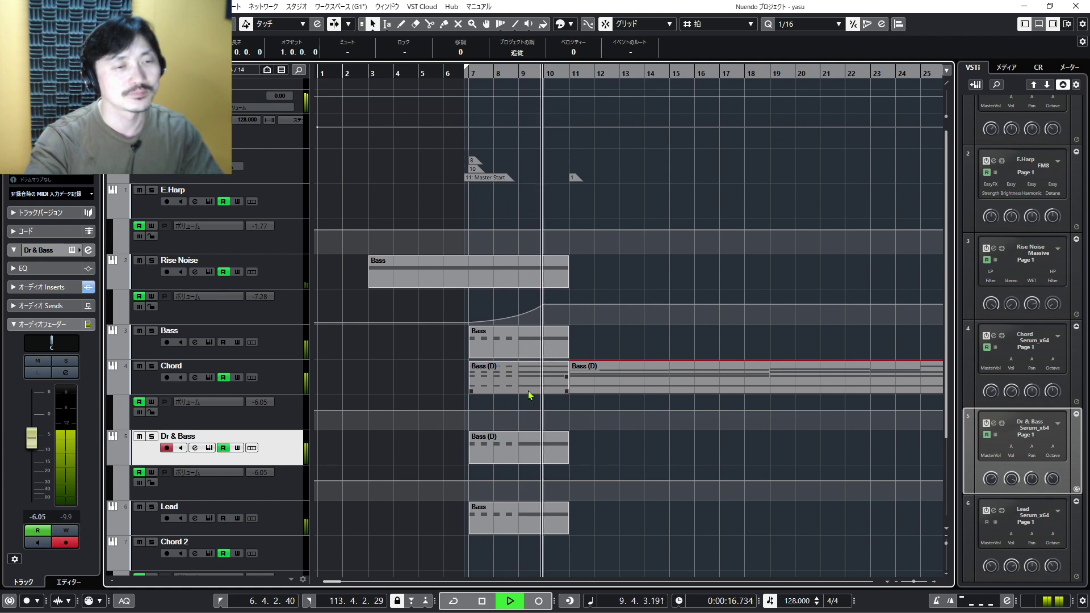
pyautogui.press('space')
# Select the last Chord part at the end of the arrangement and play the ending from about bar 110 to bar 112
pyautogui.press('h')
pyautogui.hotkey('shift', 'f')
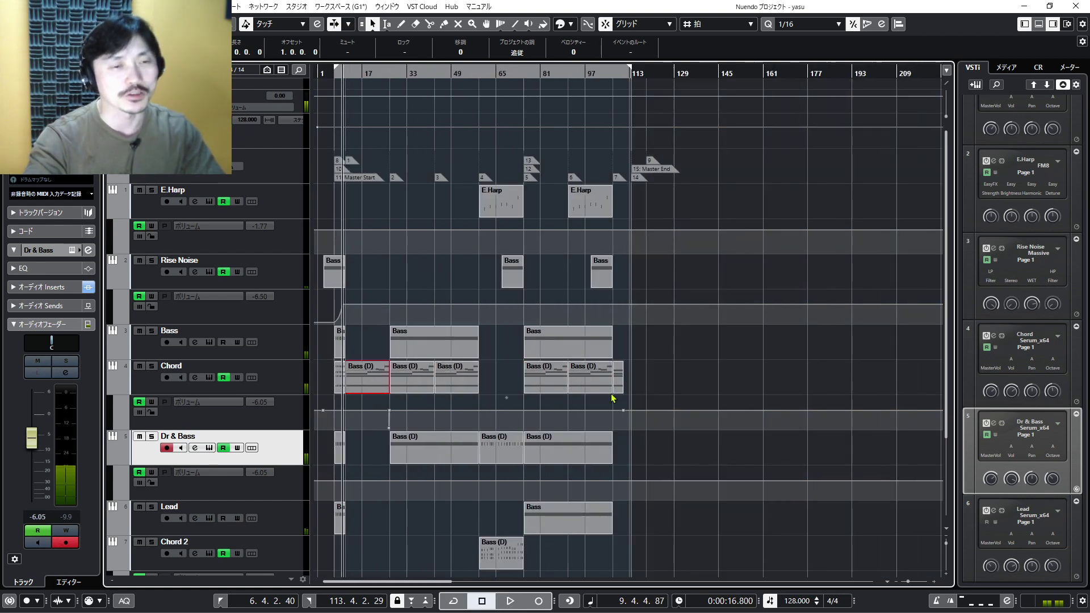
pyautogui.scroll(3, 672, 299)
pyautogui.click(531, 72)
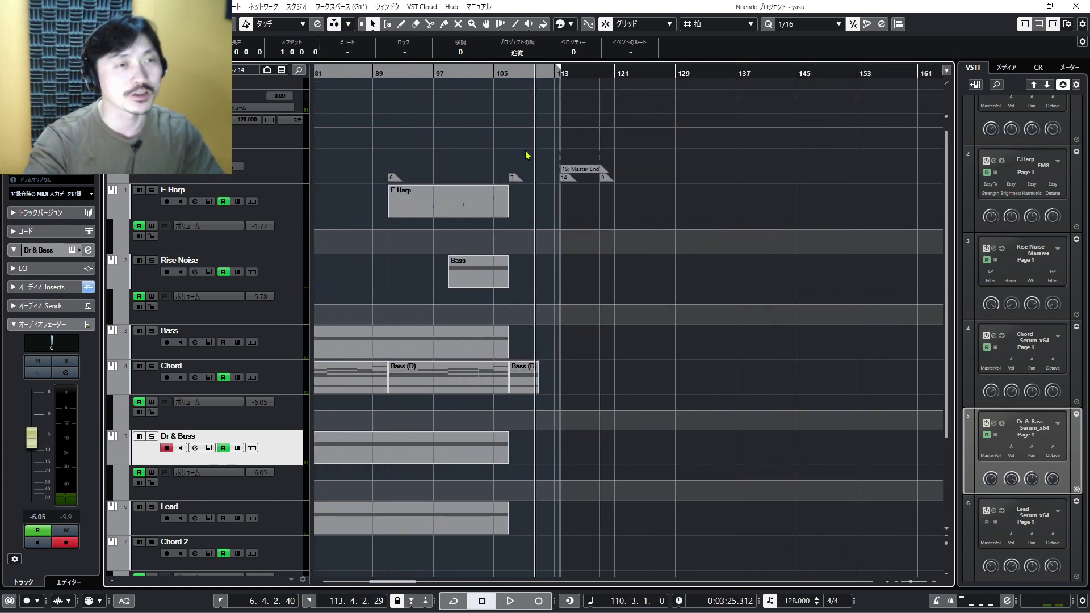
pyautogui.press('b')
pyautogui.click(515, 379)
pyautogui.press('space')
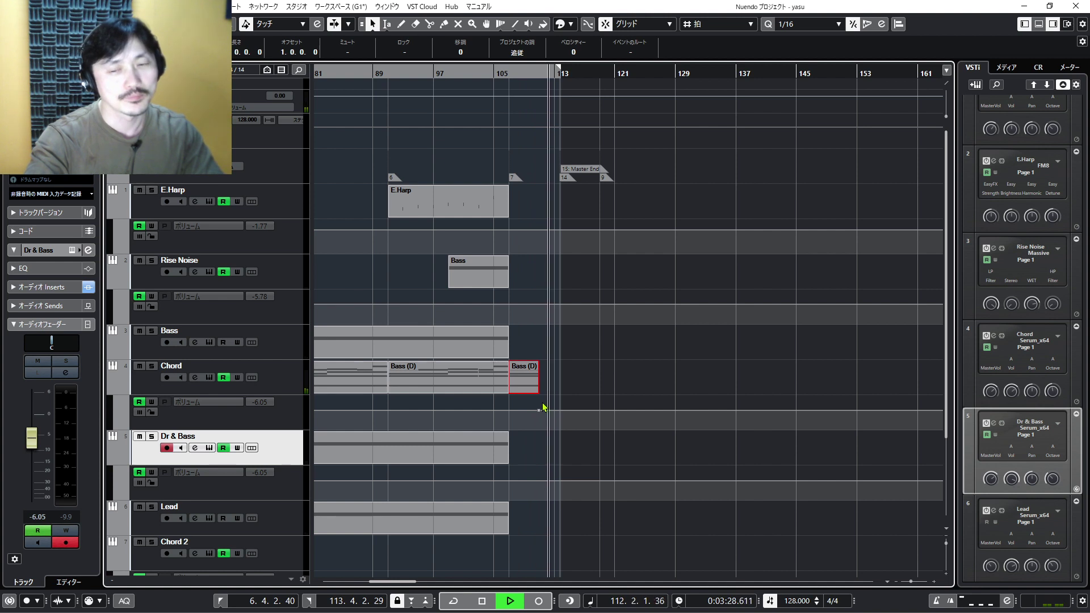
pyautogui.press('space')
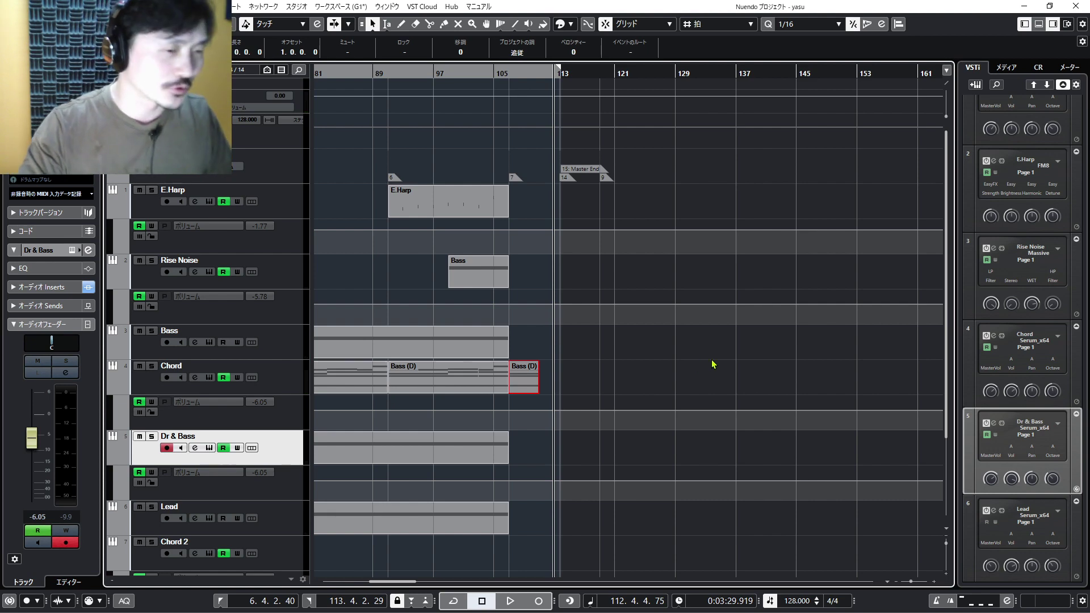
# Show the whole arrangement again, view the E.Harp track's FM8 instrument, close it and deselect the last Chord part
pyautogui.press('g')
pyautogui.press('g')
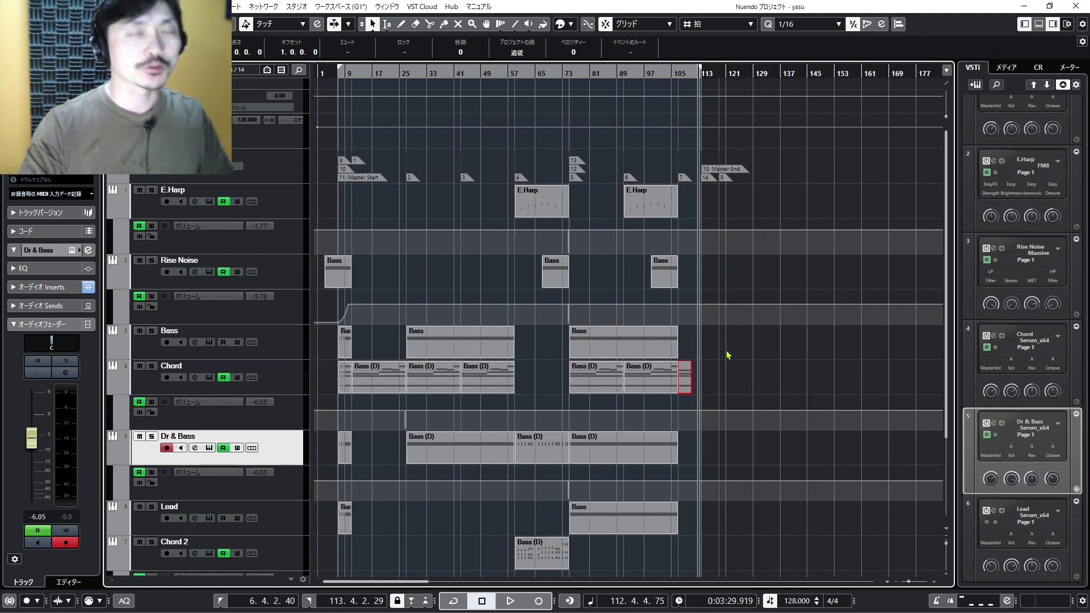
pyautogui.press('h')
pyautogui.press('h')
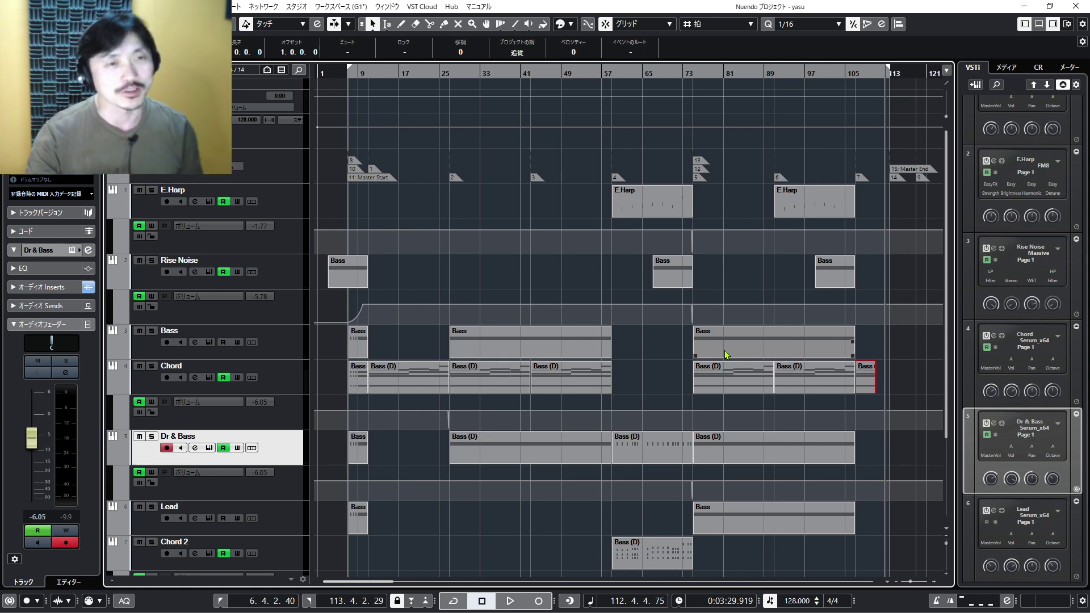
pyautogui.click(278, 201)
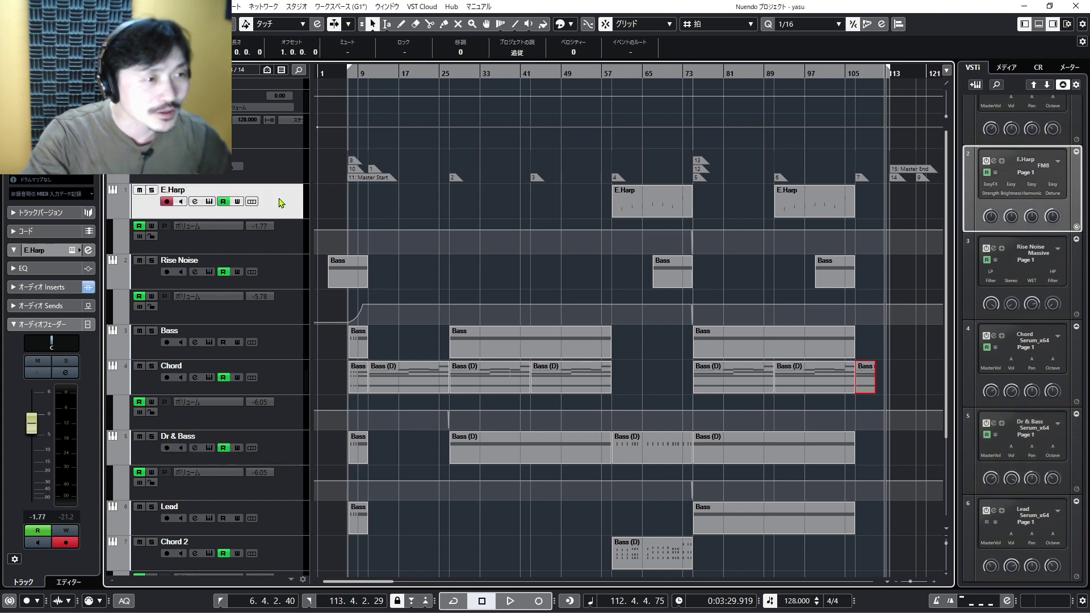
pyautogui.press('Return')
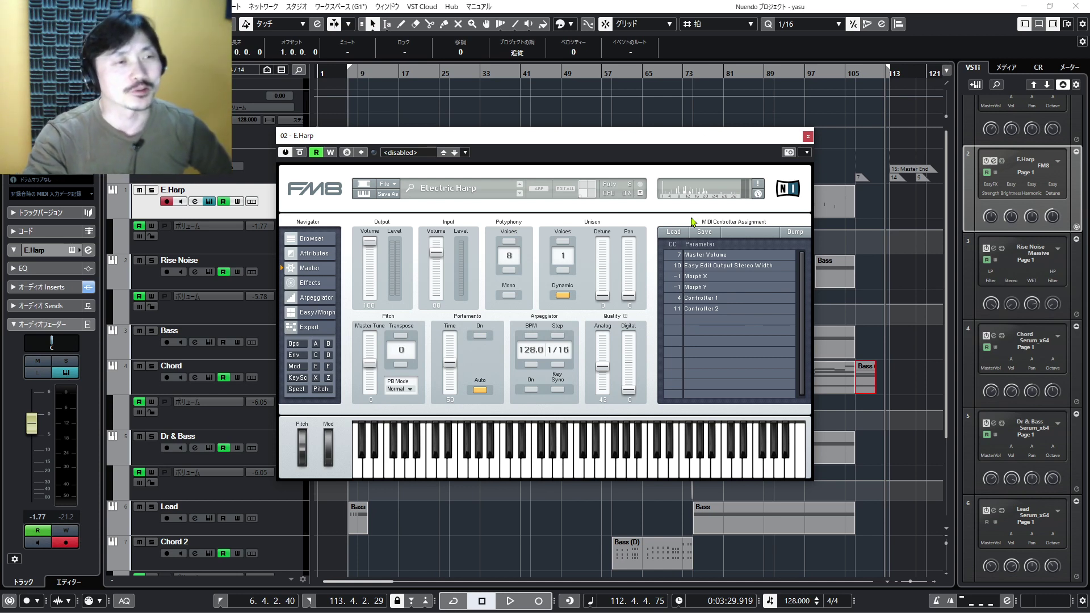
pyautogui.click(807, 137)
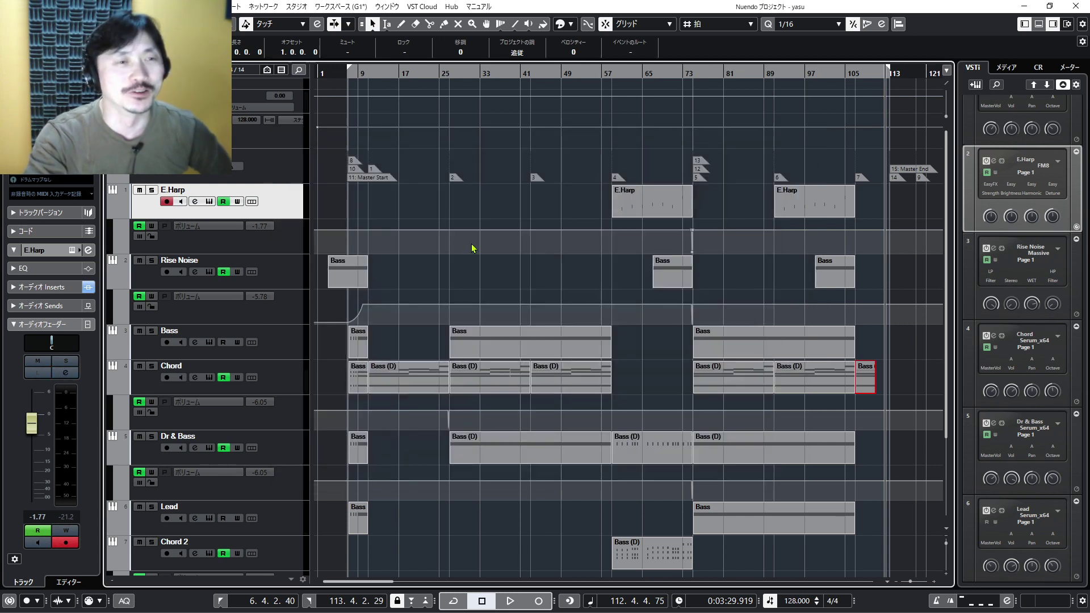
pyautogui.click(432, 201)
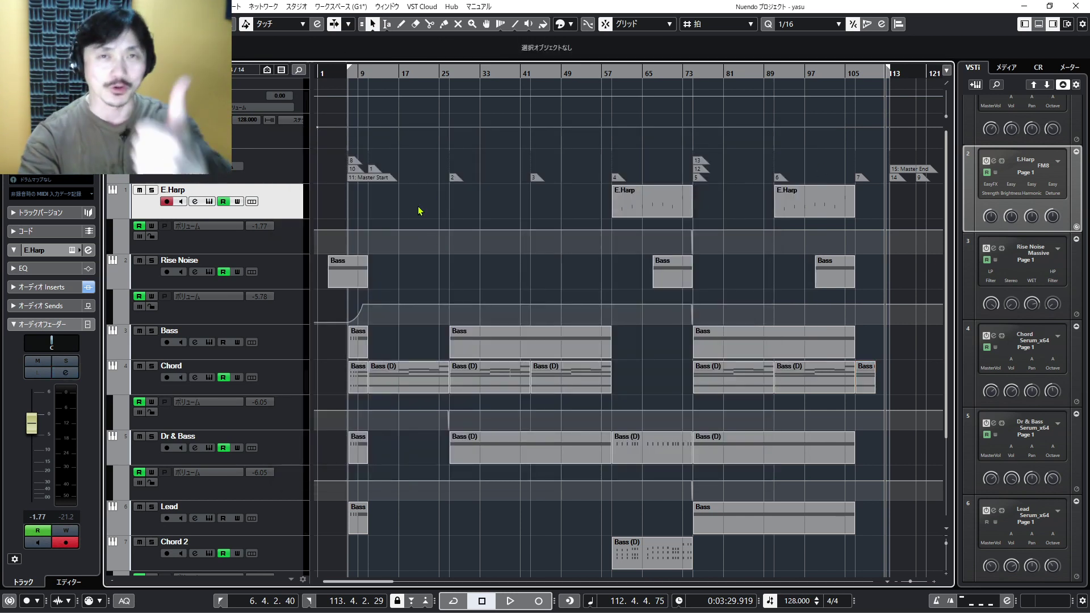